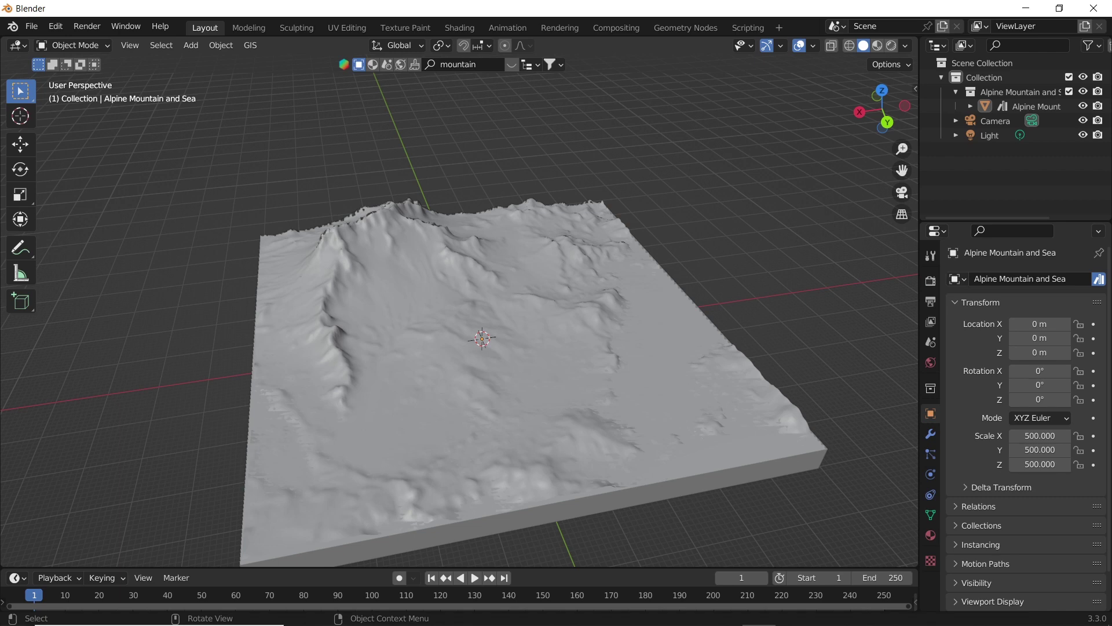
Add a plane mesh at the world origin and set its Y scale to 2
{"action": "key", "text": "shift"}
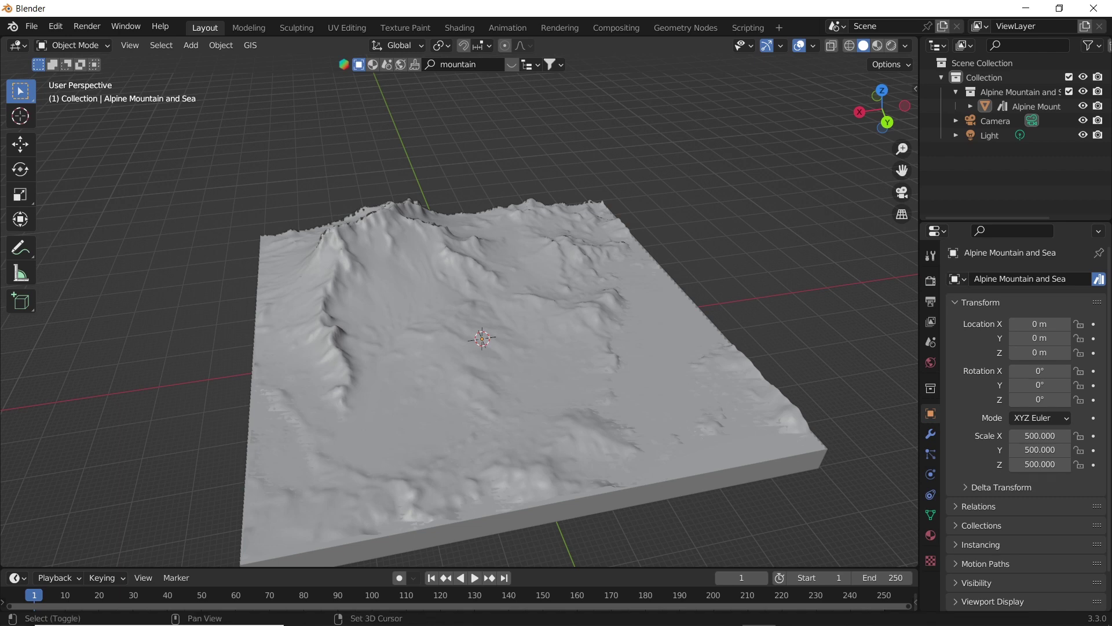
{"action": "key", "text": "shift+a"}
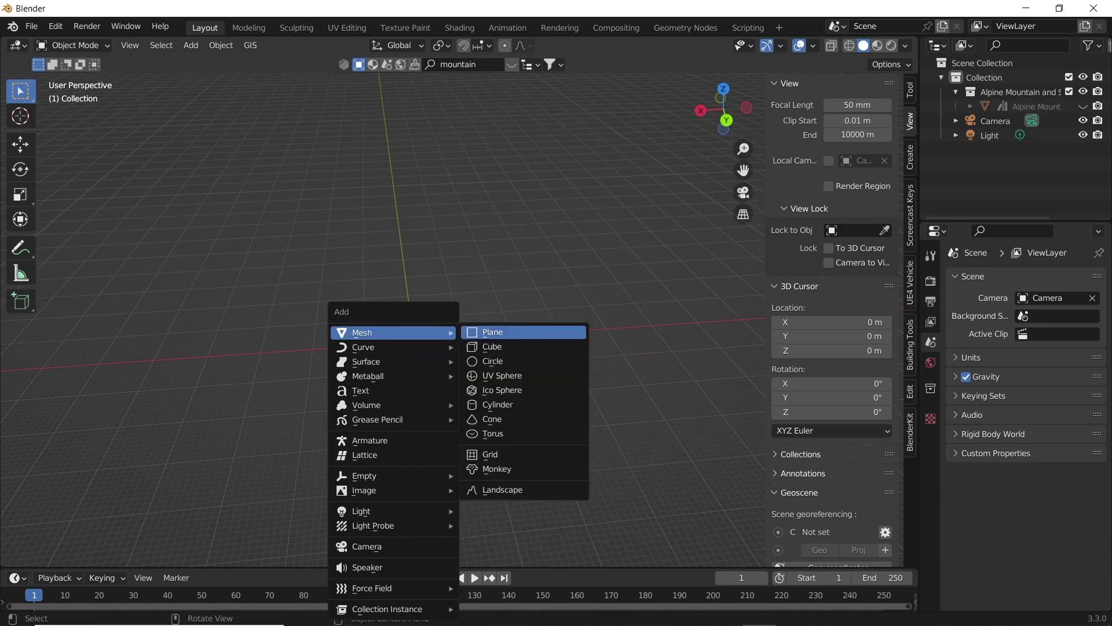
{"action": "left_click", "coordinate": [492, 328]}
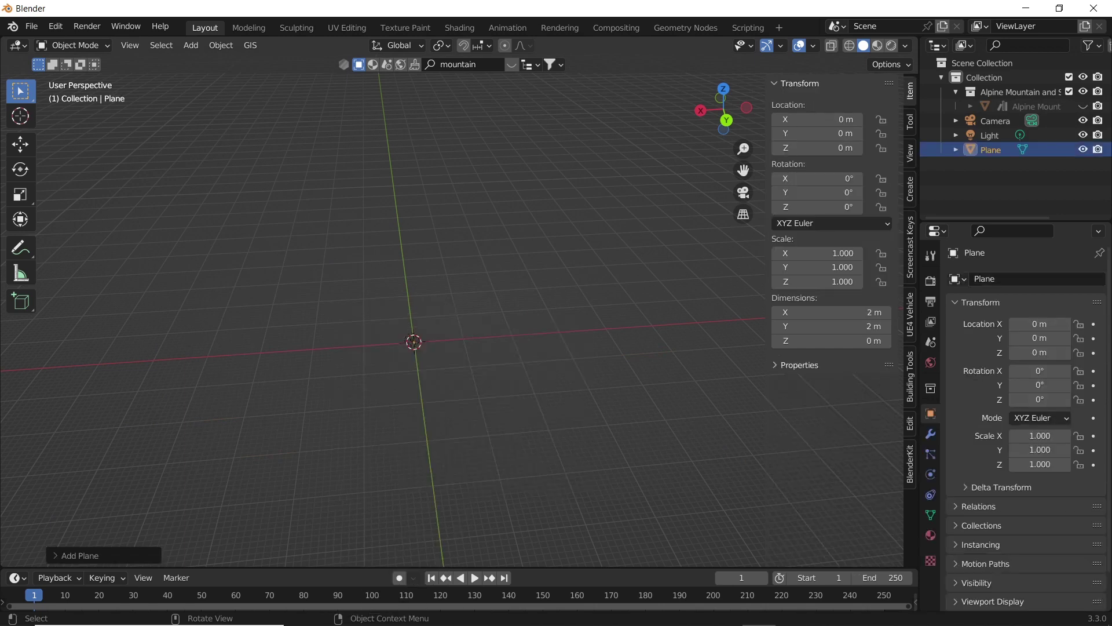
{"action": "key", "text": "KP_Decimal"}
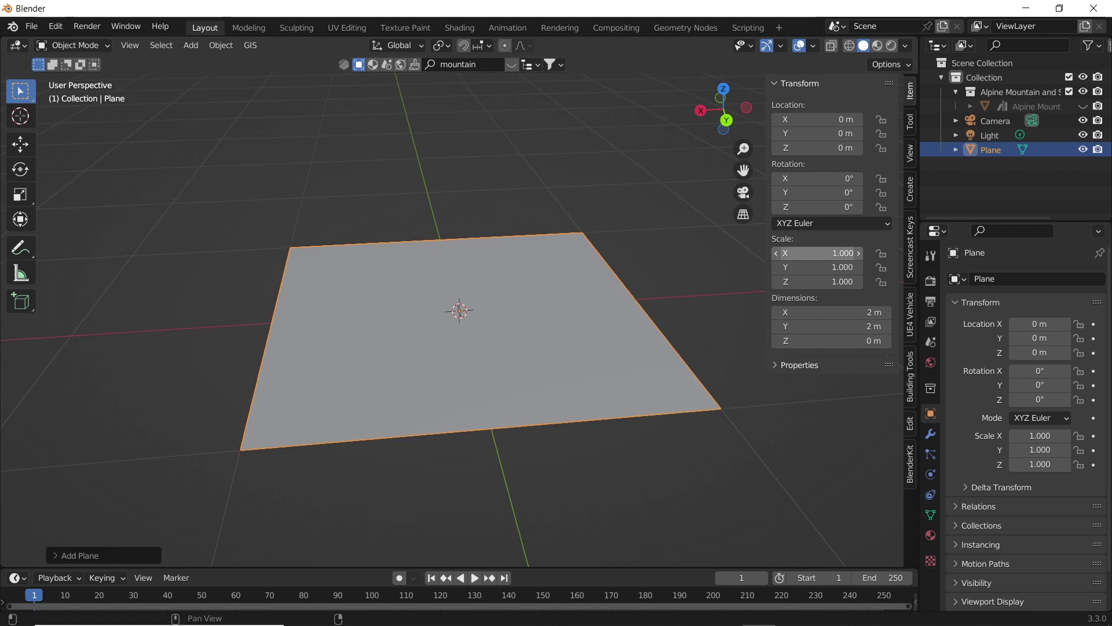
{"action": "left_click", "coordinate": [817, 268]}
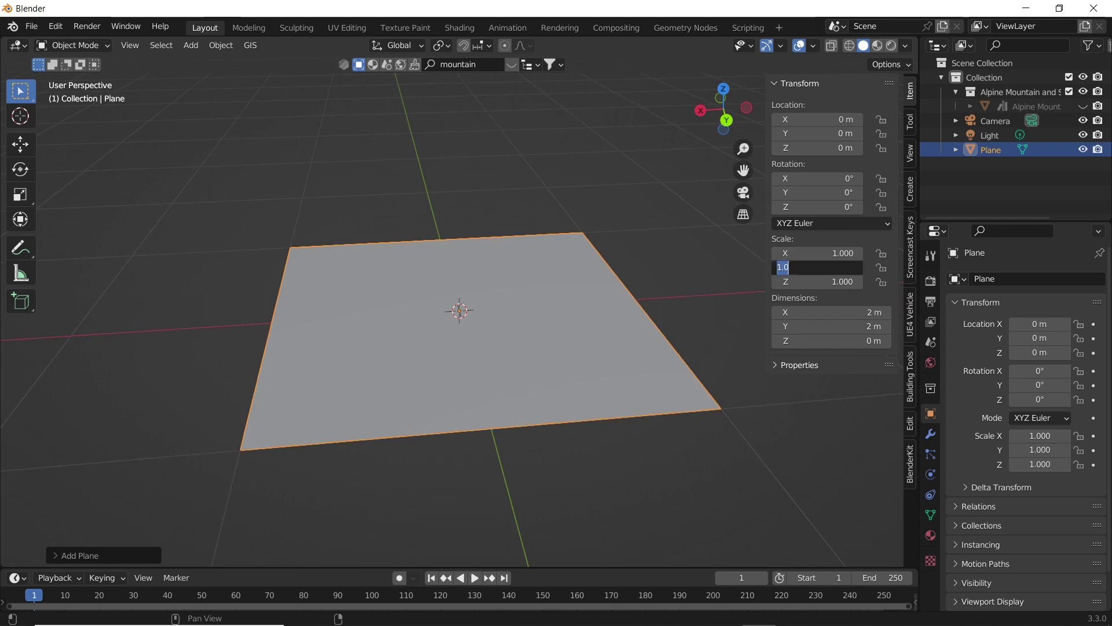
{"action": "type", "text": "2"}
{"action": "key", "text": "Return"}
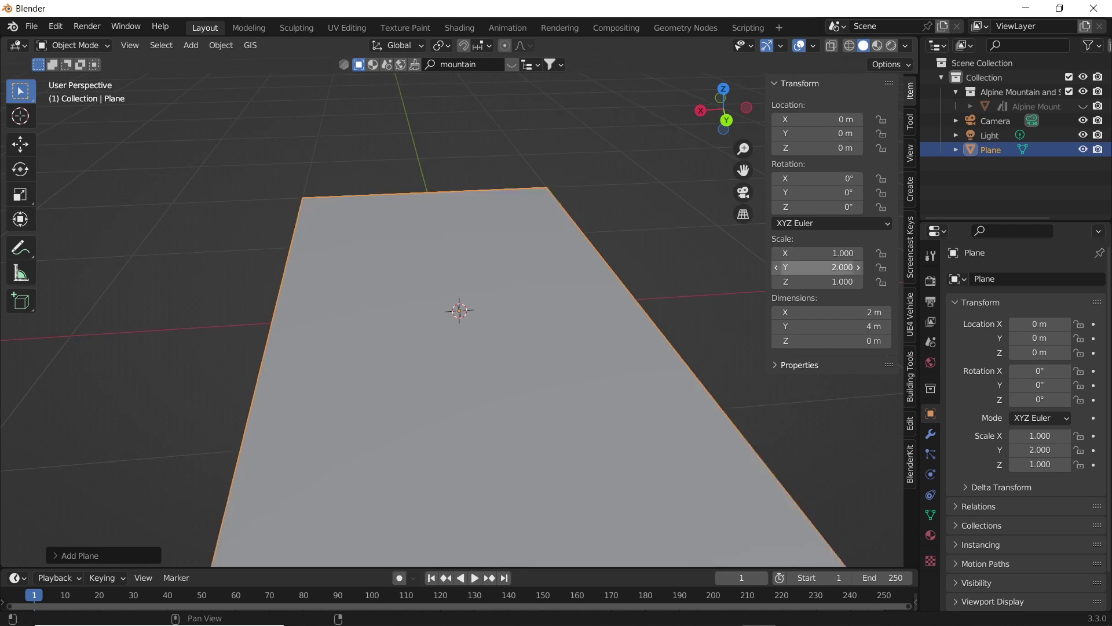
{"action": "scroll", "coordinate": [460, 311], "scroll_direction": "down", "scroll_amount": 5}
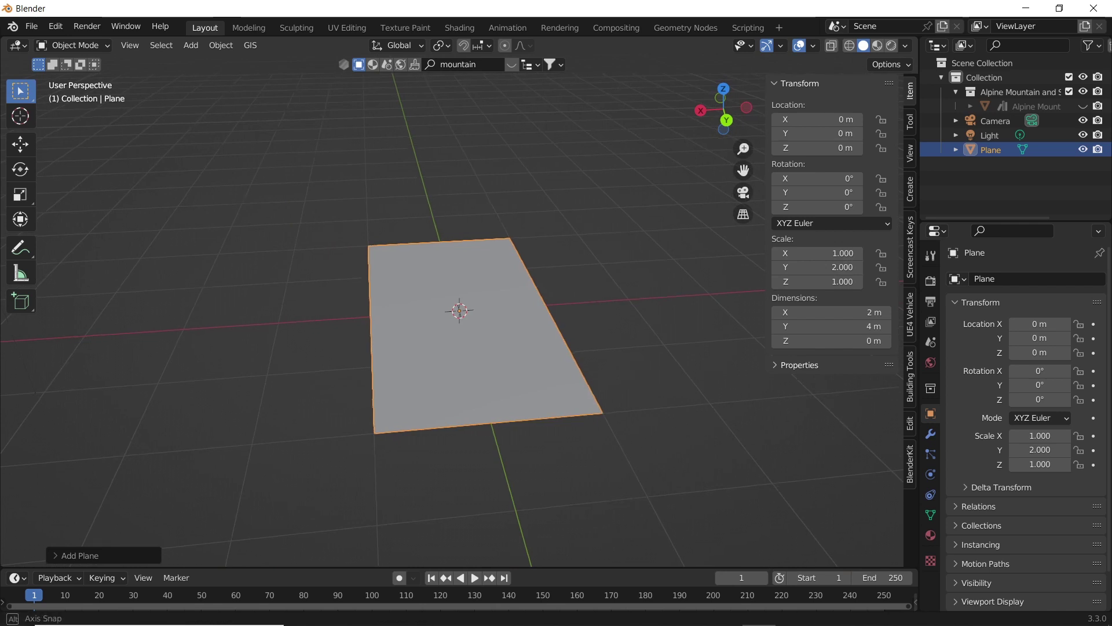
Add a Path curve at the world origin and scale it up uniformly by about 10.75
{"action": "key", "text": "shift+a"}
{"action": "mouse_move", "coordinate": [447, 346]}
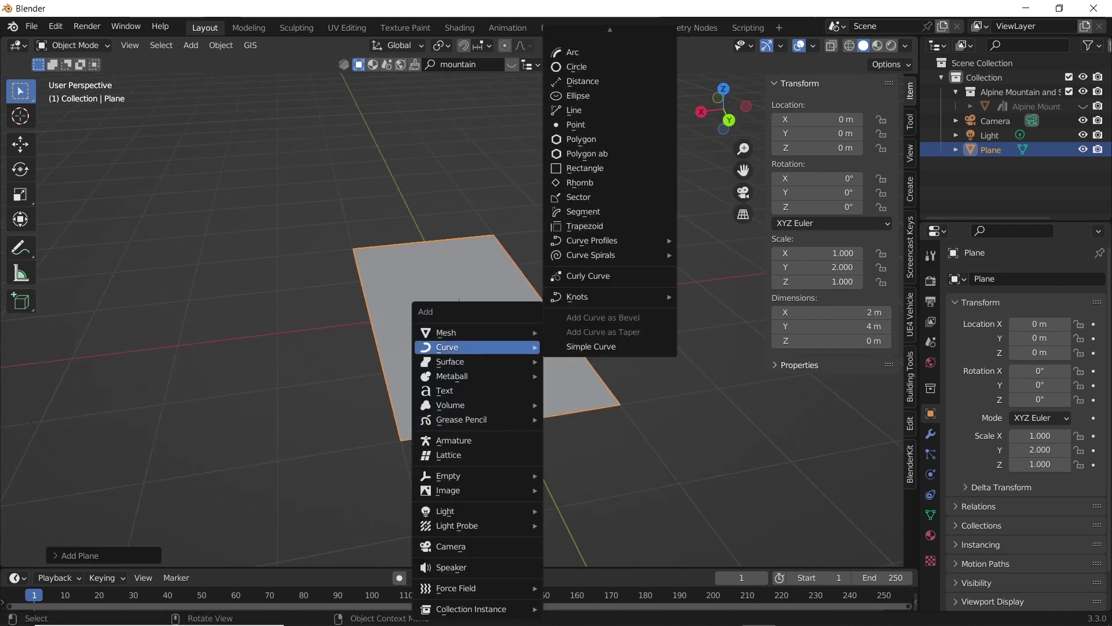
{"action": "scroll", "coordinate": [609, 339], "scroll_direction": "up", "scroll_amount": 5}
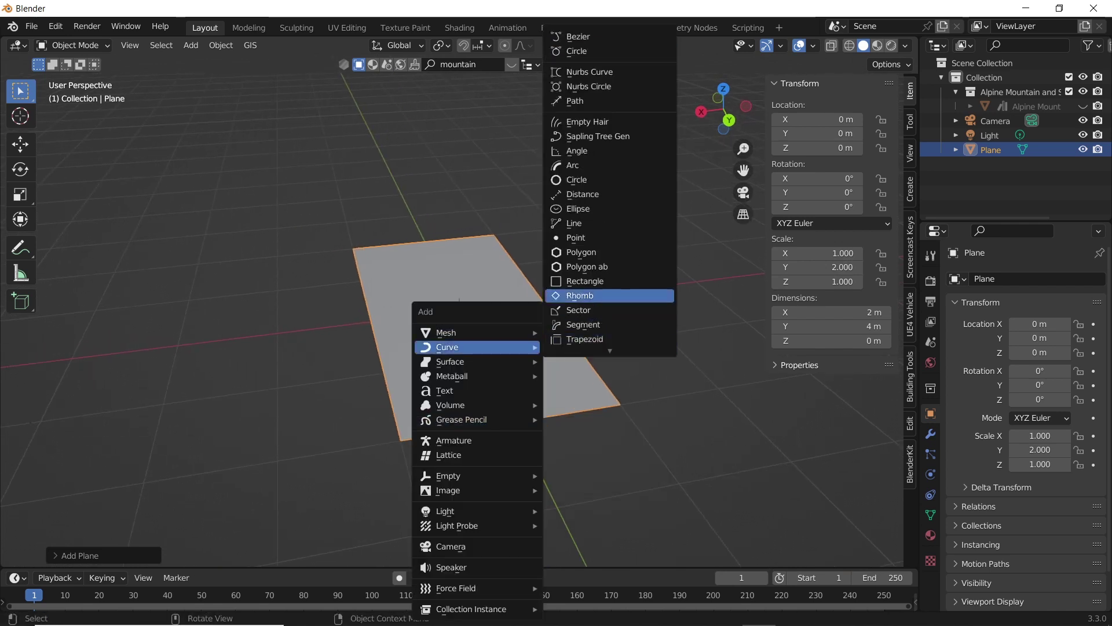
{"action": "left_click", "coordinate": [575, 101]}
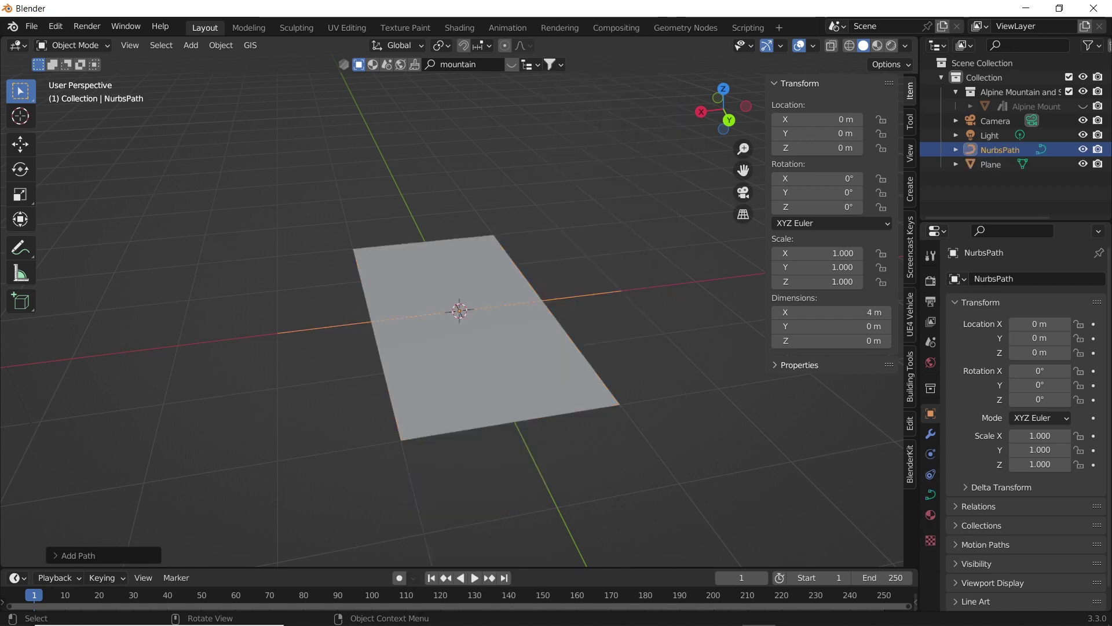
{"action": "scroll", "coordinate": [460, 311], "scroll_direction": "down", "scroll_amount": 2}
{"action": "scroll", "coordinate": [460, 311], "scroll_direction": "down", "scroll_amount": 1}
{"action": "key", "text": "s"}
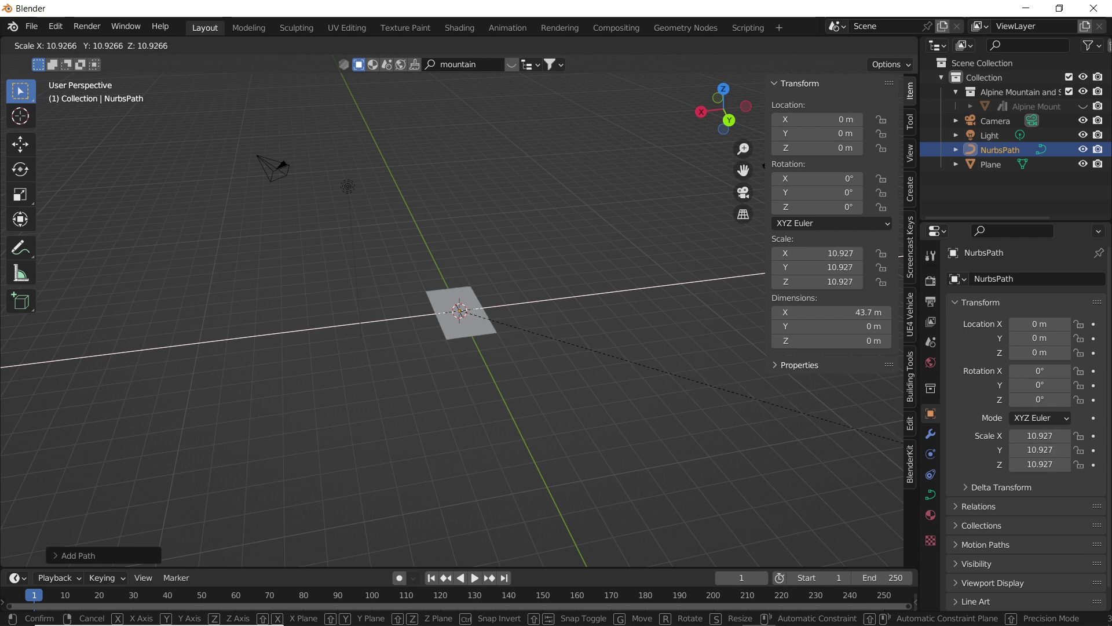
{"action": "left_click", "coordinate": [743, 170]}
Add an Array modifier to the plane
{"action": "left_click", "coordinate": [465, 321]}
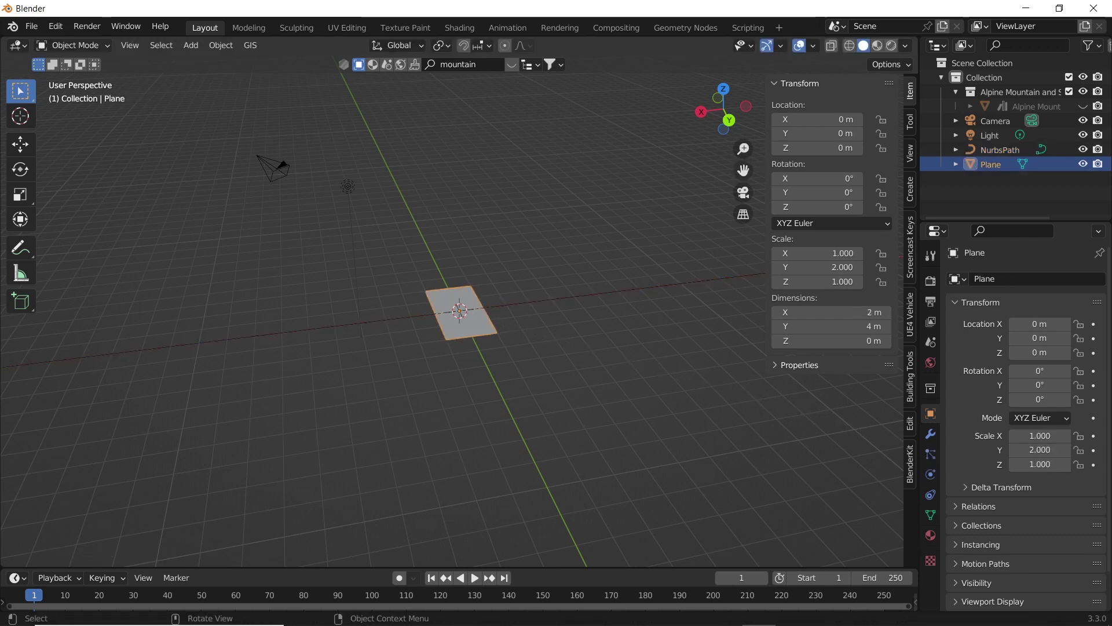
{"action": "left_click", "coordinate": [931, 433]}
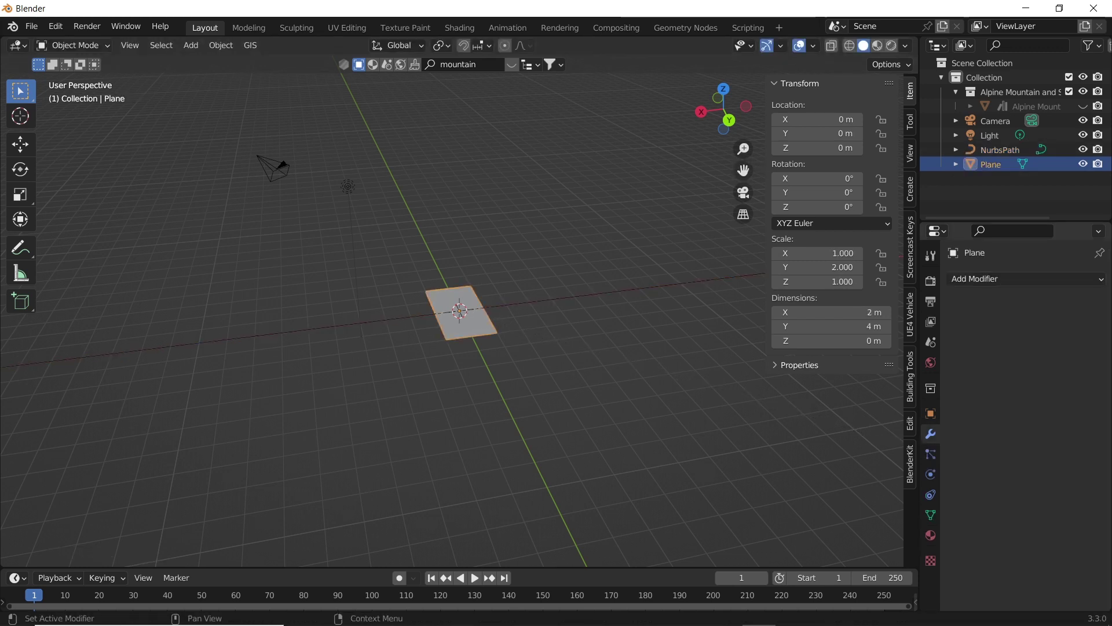
{"action": "left_click", "coordinate": [985, 279]}
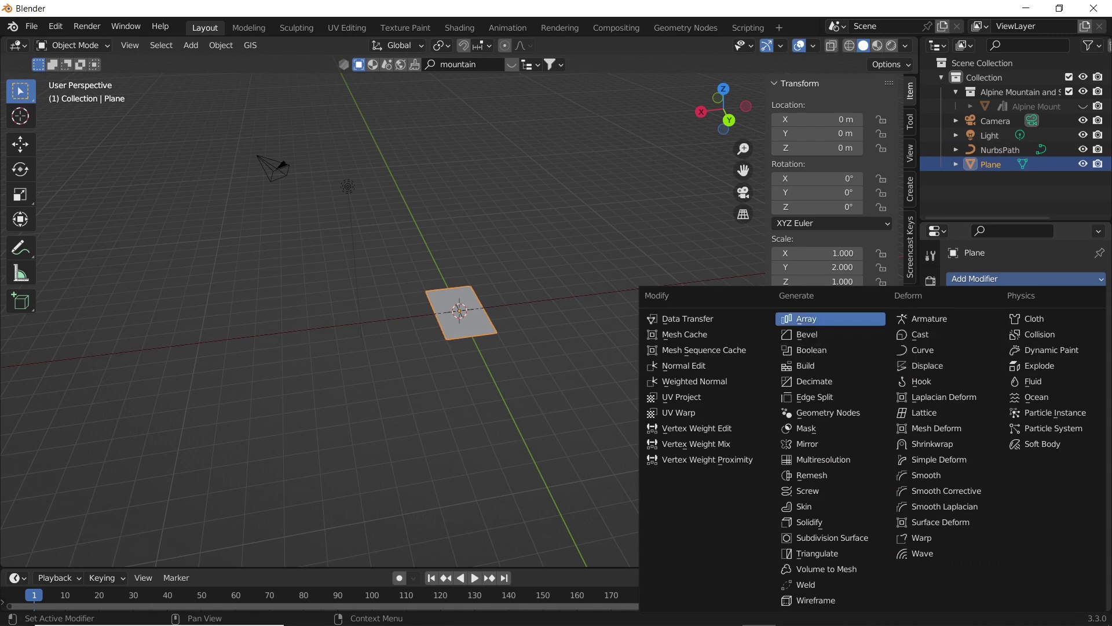
{"action": "left_click", "coordinate": [811, 319]}
Add a Curve modifier to the plane with NurbsPath as its curve object
{"action": "left_click", "coordinate": [985, 279]}
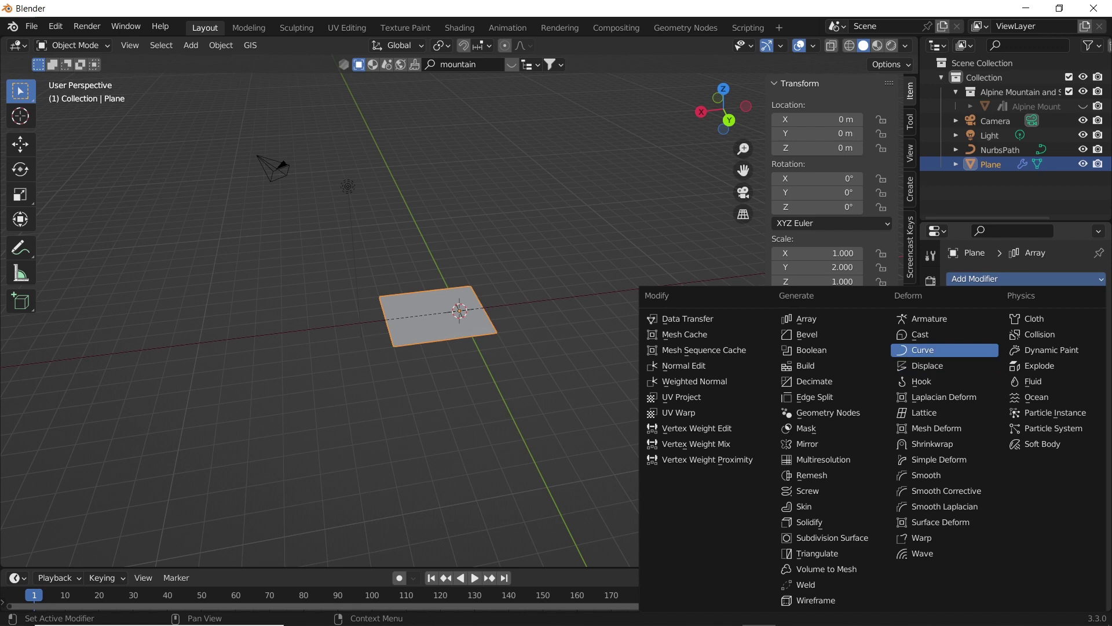
{"action": "left_click", "coordinate": [922, 350]}
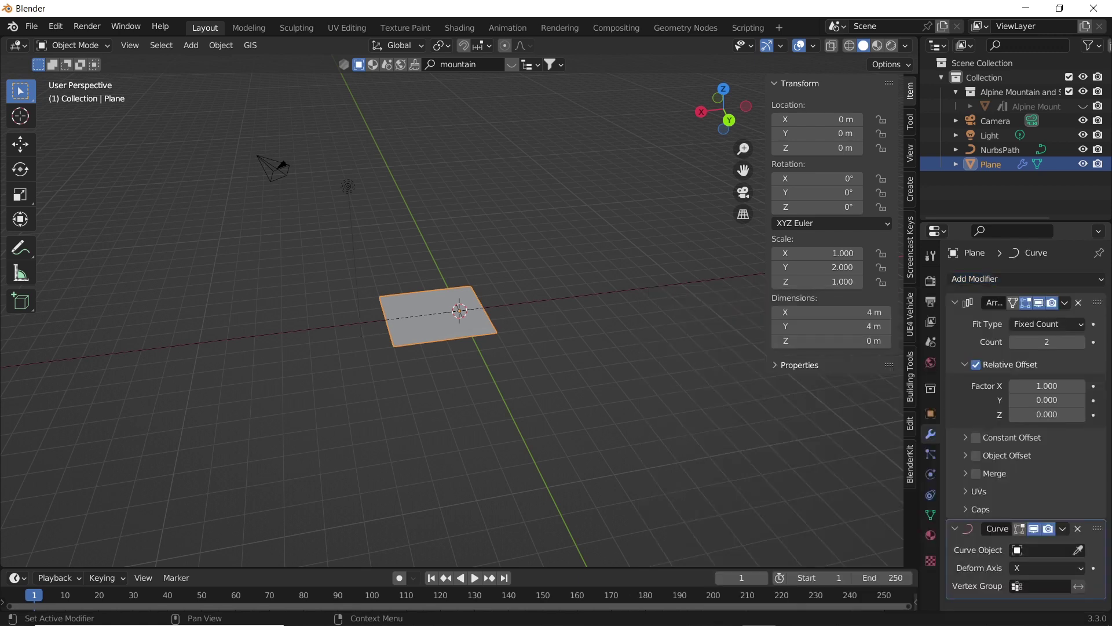
{"action": "left_click", "coordinate": [1078, 550]}
{"action": "left_click", "coordinate": [1000, 149]}
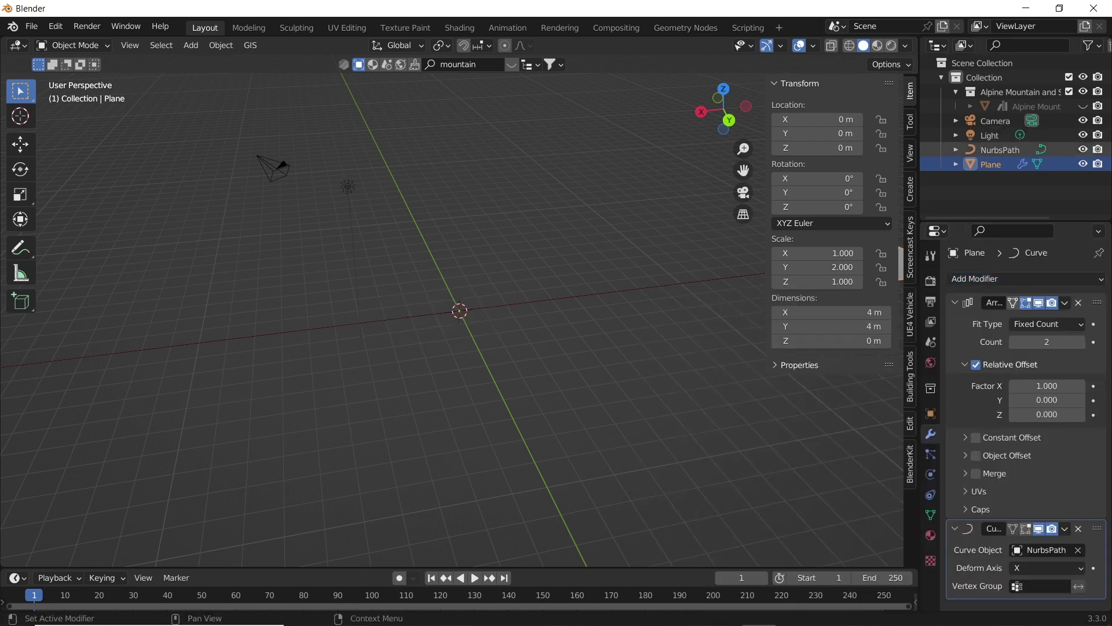
{"action": "scroll", "coordinate": [452, 313], "scroll_direction": "down", "scroll_amount": 6}
{"action": "scroll", "coordinate": [452, 313], "scroll_direction": "up", "scroll_amount": 1}
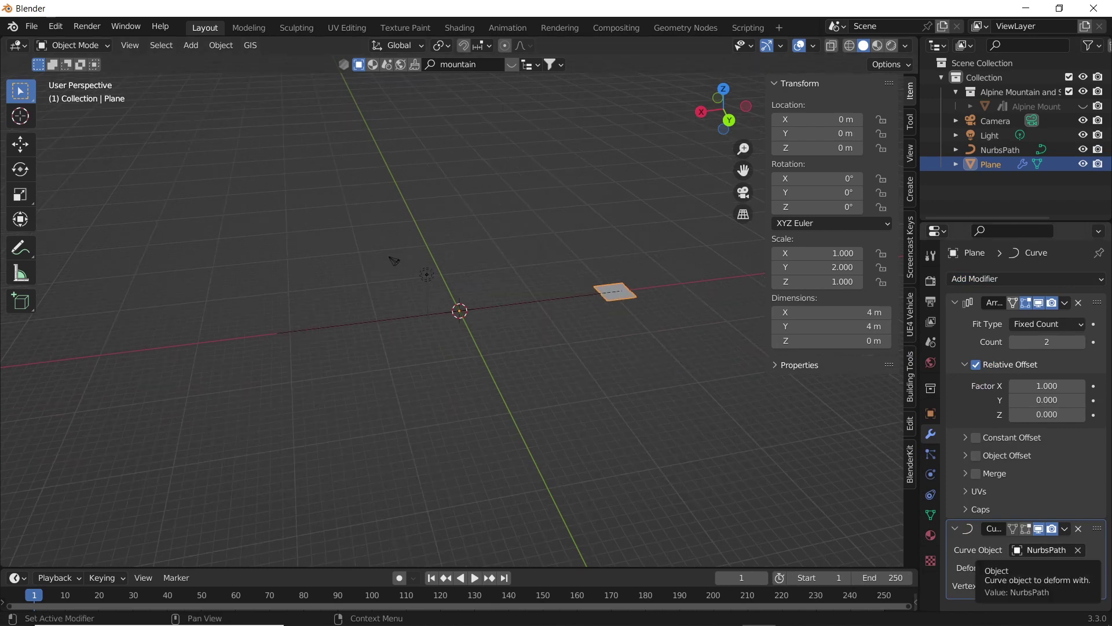
Set the plane's Array modifier count to 1
{"action": "left_click_drag", "start_coordinate": [1047, 342], "coordinate": [1055, 342]}
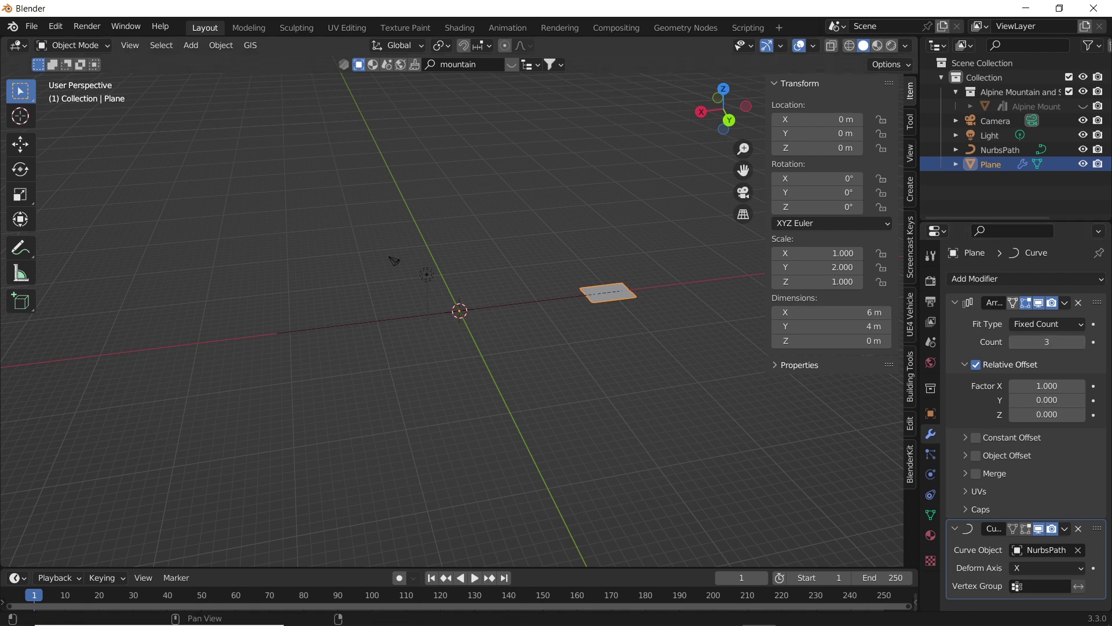
{"action": "left_click", "coordinate": [1047, 342]}
{"action": "type", "text": "1"}
{"action": "key", "text": "Return"}
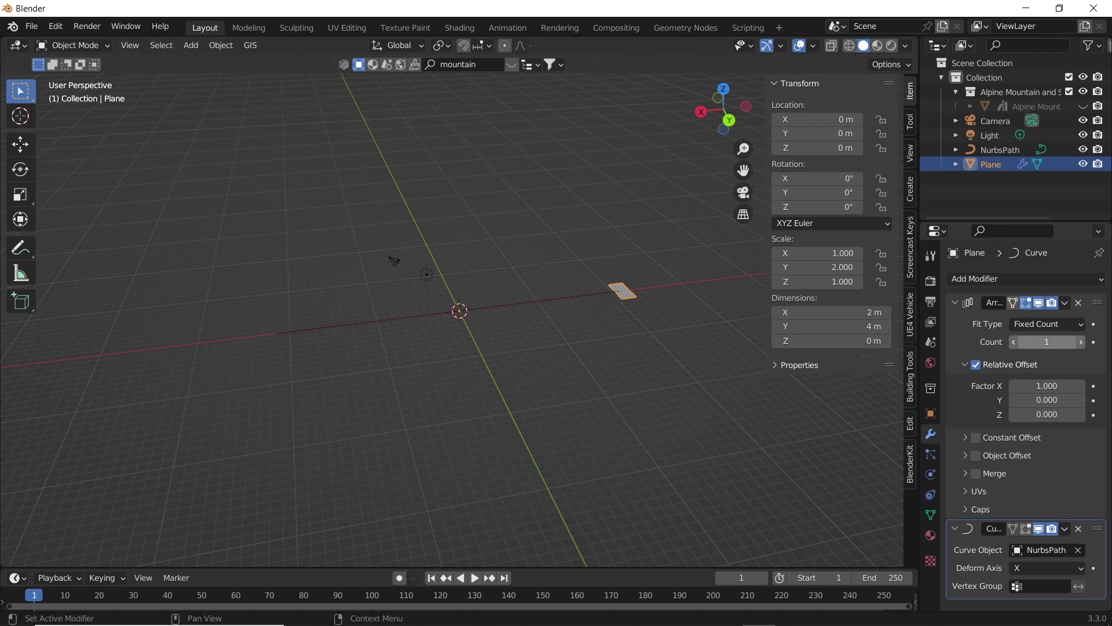
{"action": "scroll", "coordinate": [394, 259], "scroll_direction": "down", "scroll_amount": 3}
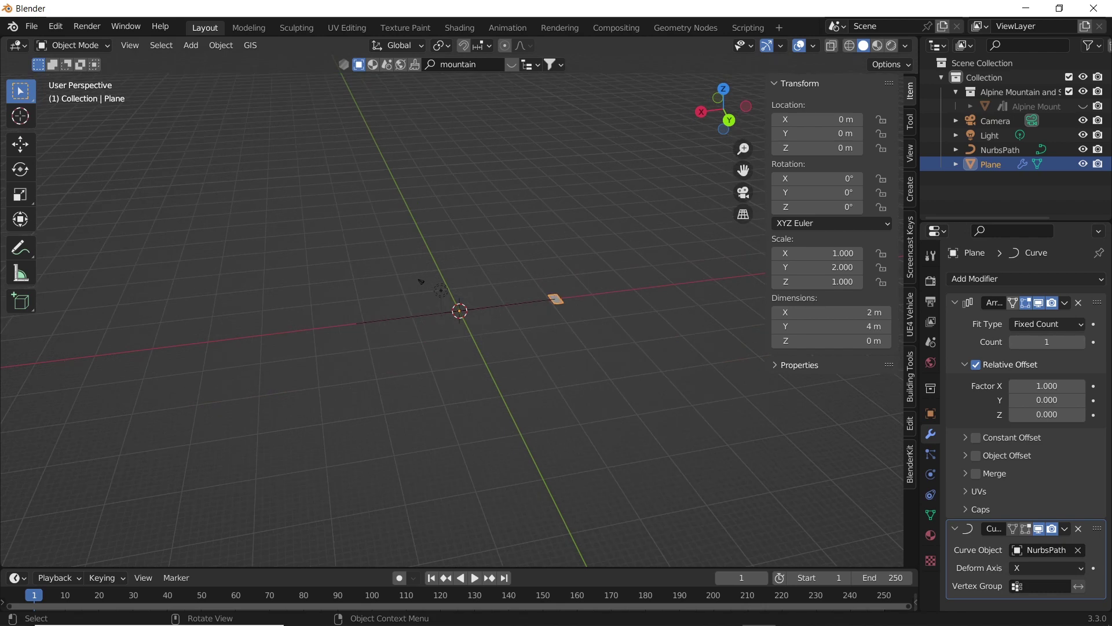
Unhide the alpine mountain terrain and show the whole of it in the top orthographic view
{"action": "left_click", "coordinate": [1083, 106]}
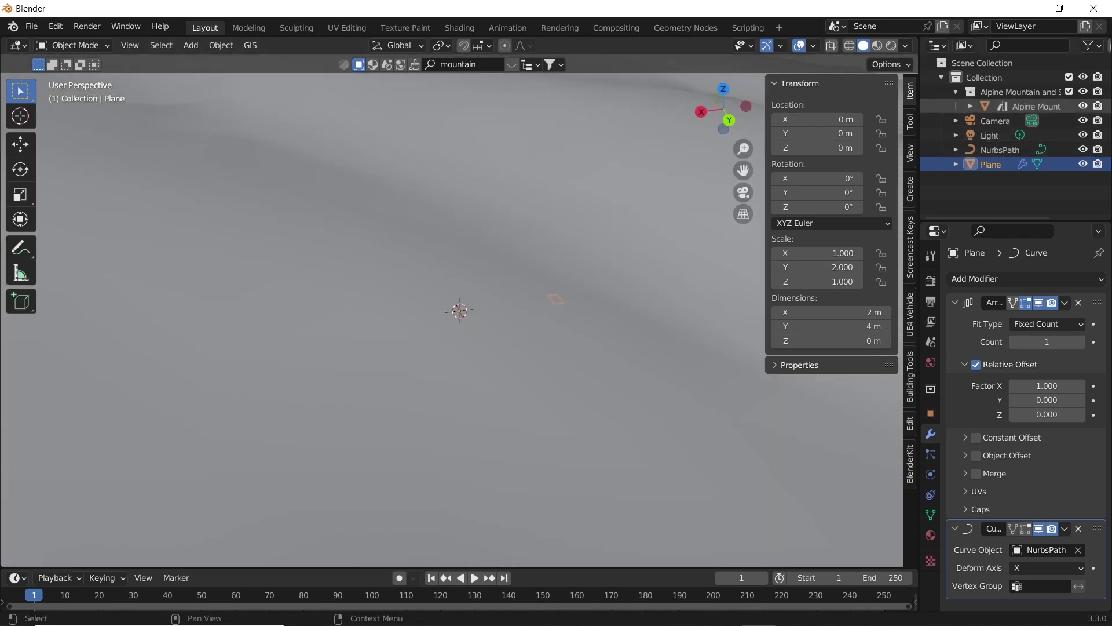
{"action": "scroll", "coordinate": [452, 311], "scroll_direction": "down", "scroll_amount": 10}
{"action": "scroll", "coordinate": [451, 310], "scroll_direction": "up", "scroll_amount": 2}
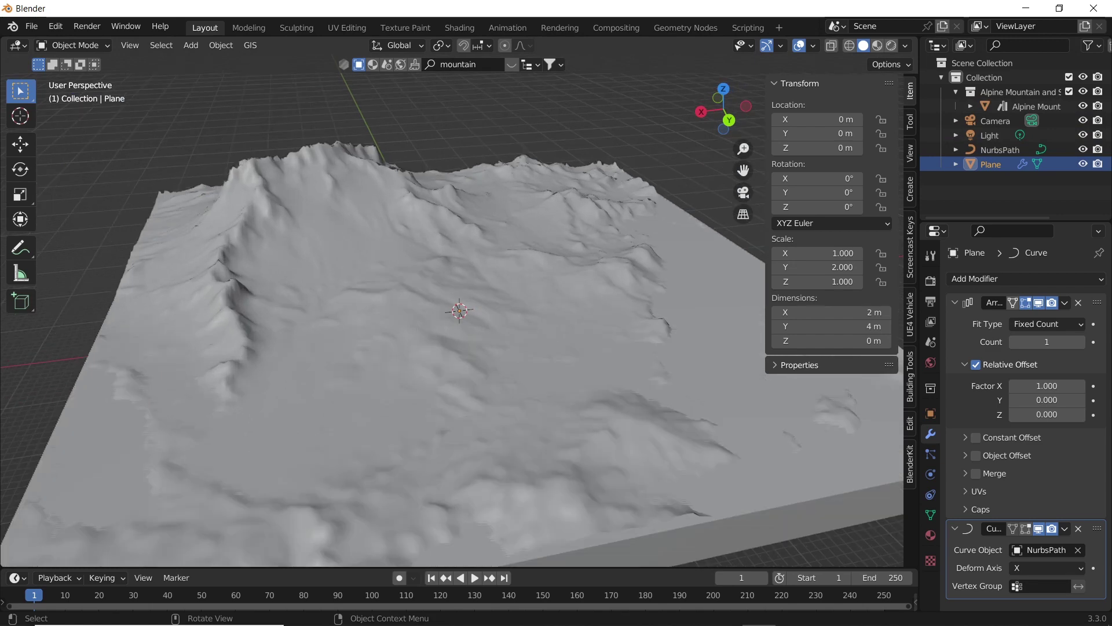
{"action": "key", "text": "KP_7"}
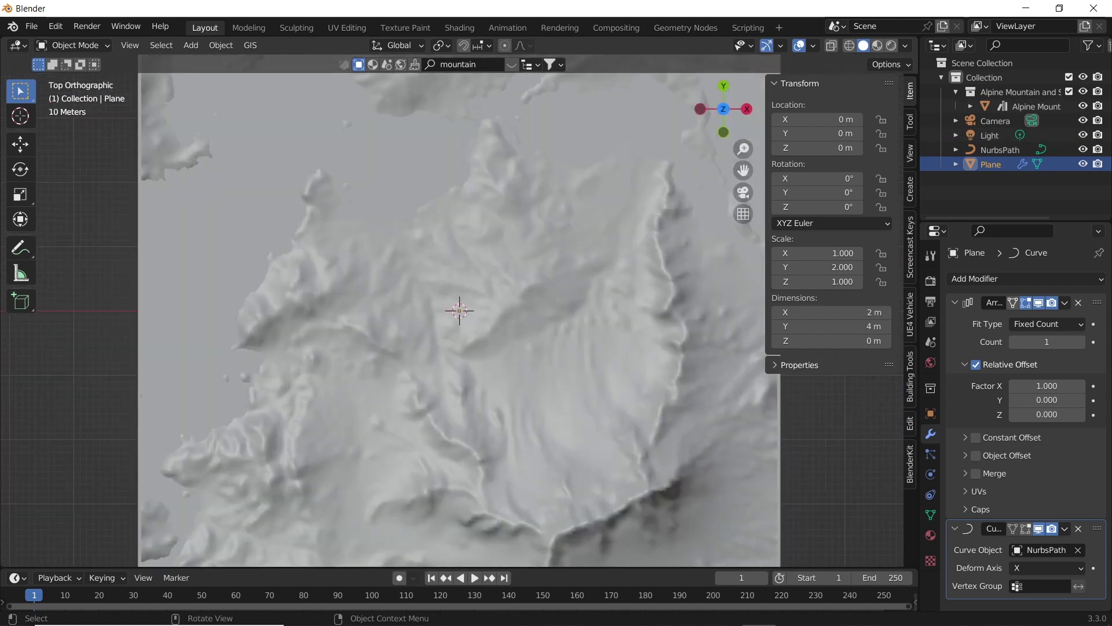
{"action": "scroll", "coordinate": [460, 311], "scroll_direction": "down", "scroll_amount": 2}
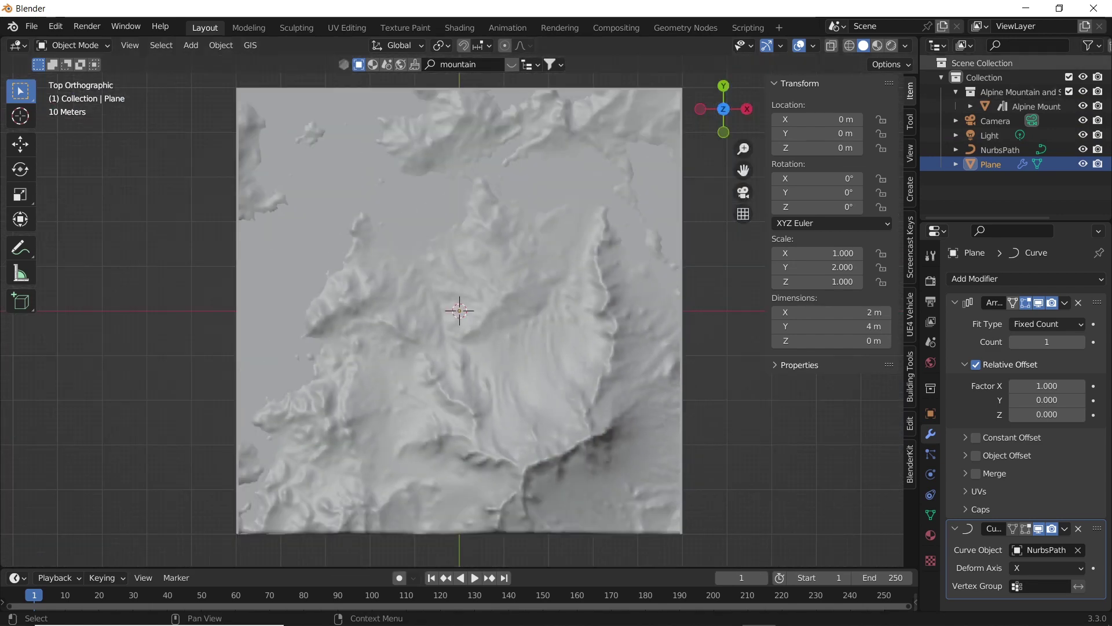
Open NurbsPath for control point editing and turn on snapping with Face Project as the snap target
{"action": "left_click", "coordinate": [1000, 150]}
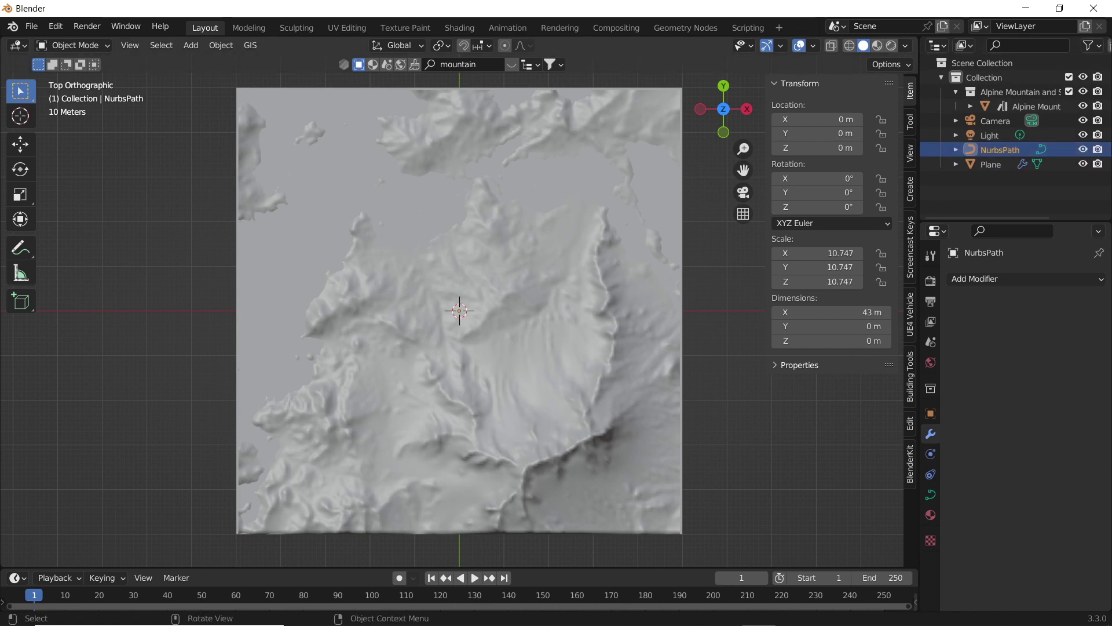
{"action": "key", "text": "Tab"}
{"action": "scroll", "coordinate": [459, 311], "scroll_direction": "up", "scroll_amount": 6}
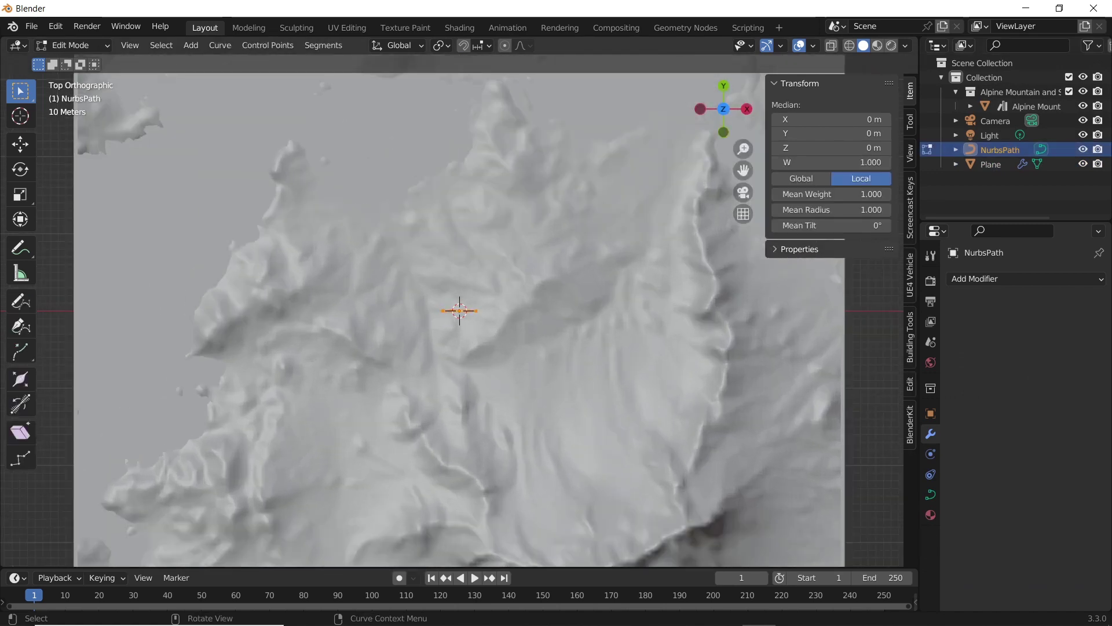
{"action": "left_click", "coordinate": [482, 45]}
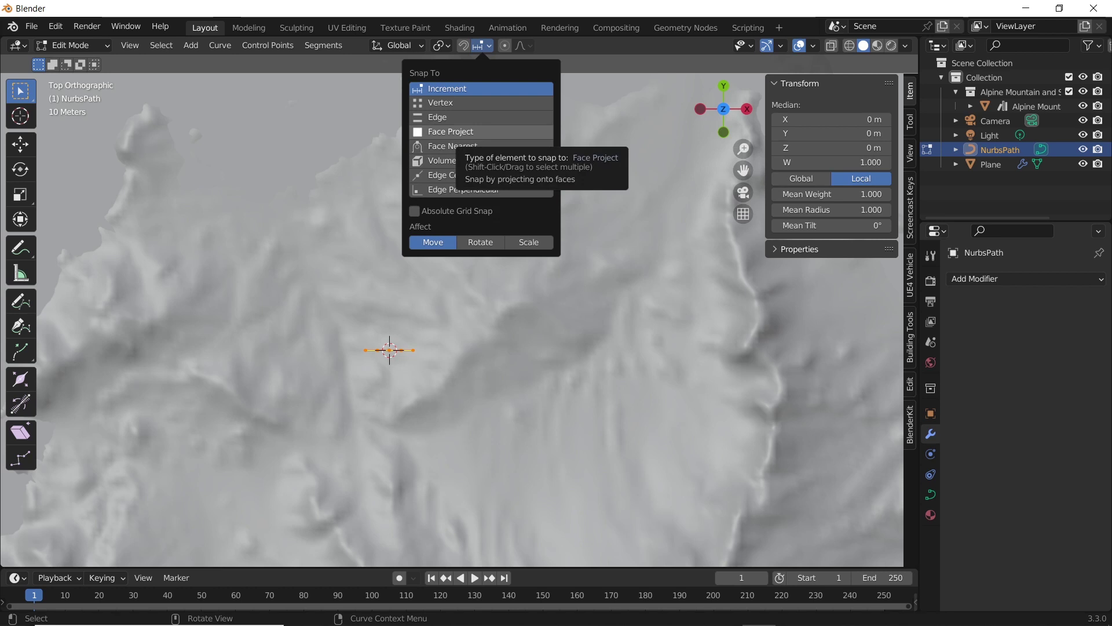
{"action": "left_click", "coordinate": [451, 132]}
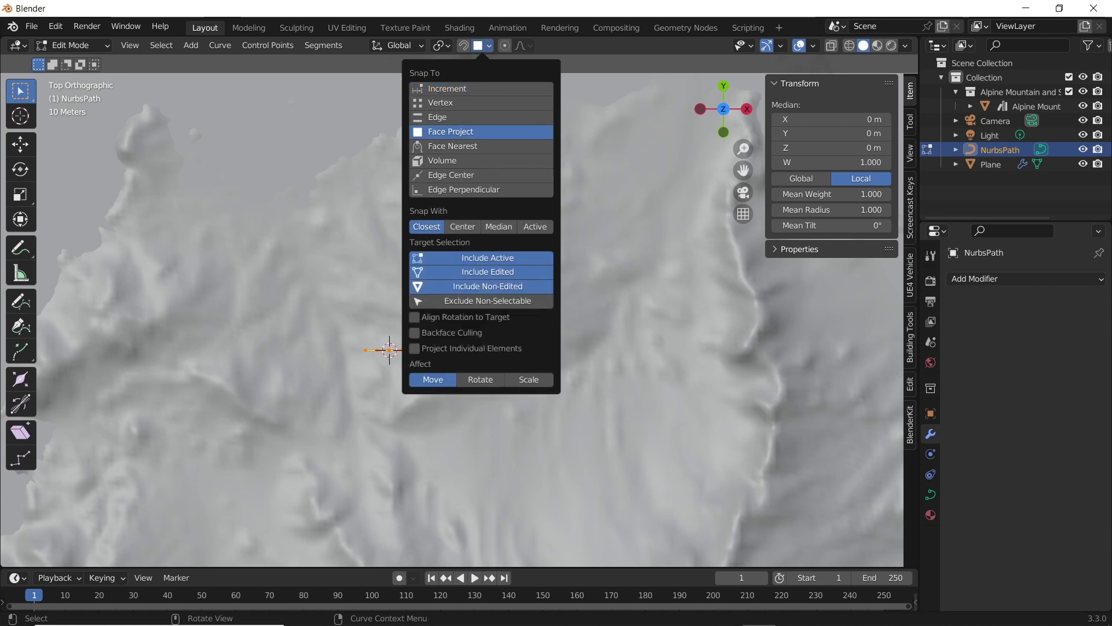
{"action": "left_click", "coordinate": [464, 46]}
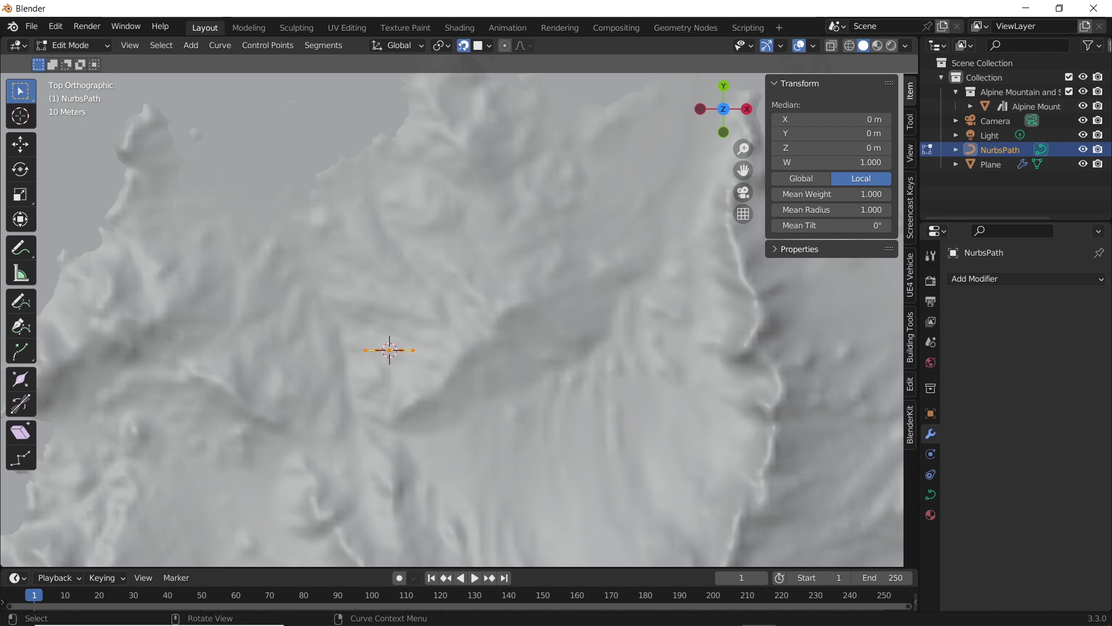
Move the whole path onto the terrain west of the long ridge, at about X 20.7 m, Y 10.7 m
{"action": "scroll", "coordinate": [452, 320], "scroll_direction": "down", "scroll_amount": 2}
{"action": "key", "text": "g"}
{"action": "left_click", "coordinate": [583, 249]}
{"action": "scroll", "coordinate": [583, 249], "scroll_direction": "up", "scroll_amount": 6}
{"action": "middle_click_drag", "start_coordinate": [582, 249], "coordinate": [254, 456], "text": "shift"}
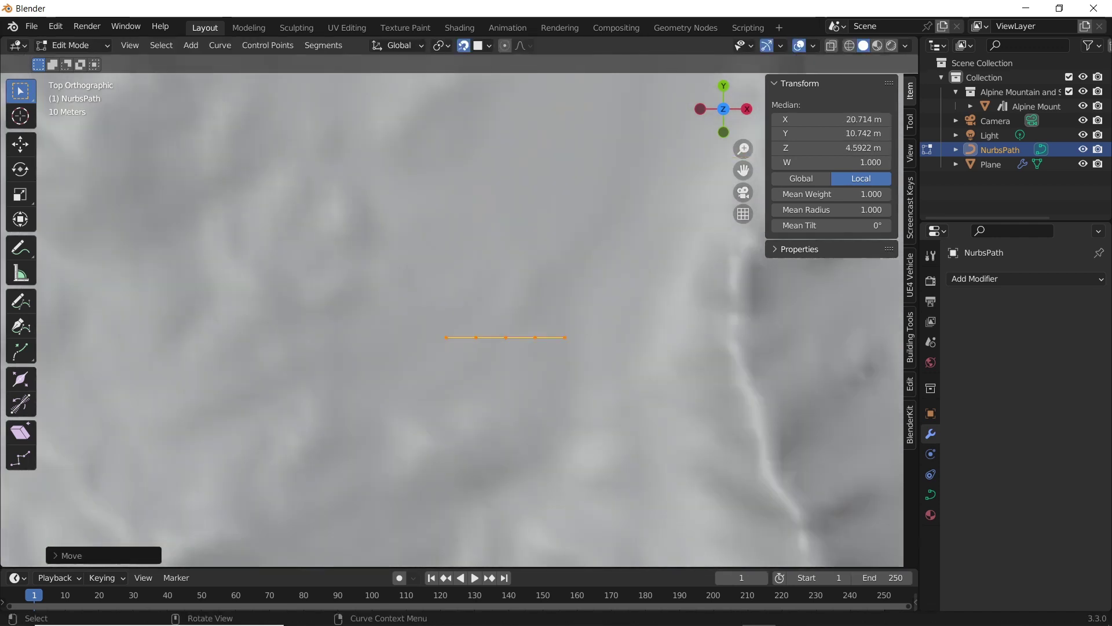
Move the path's westernmost control point to about X 24.8 m, Y 12.5 m near the ridge
{"action": "scroll", "coordinate": [253, 456], "scroll_direction": "down", "scroll_amount": 6}
{"action": "left_click", "coordinate": [456, 318]}
{"action": "key", "text": "g"}
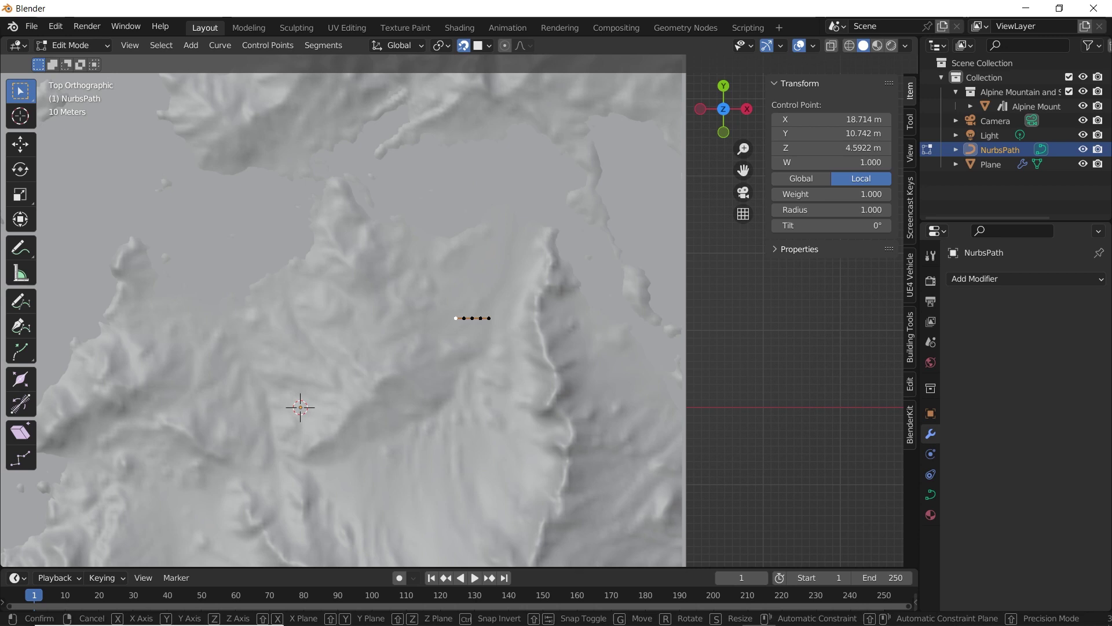
{"action": "left_click", "coordinate": [474, 366]}
{"action": "scroll", "coordinate": [473, 366], "scroll_direction": "up", "scroll_amount": 6}
{"action": "middle_click_drag", "start_coordinate": [474, 366], "coordinate": [374, 196], "text": "shift"}
{"action": "scroll", "coordinate": [452, 319], "scroll_direction": "down", "scroll_amount": 4}
Reposition the remaining path control points into a roughly north–south line running down beside the ridge
{"action": "key", "text": "g"}
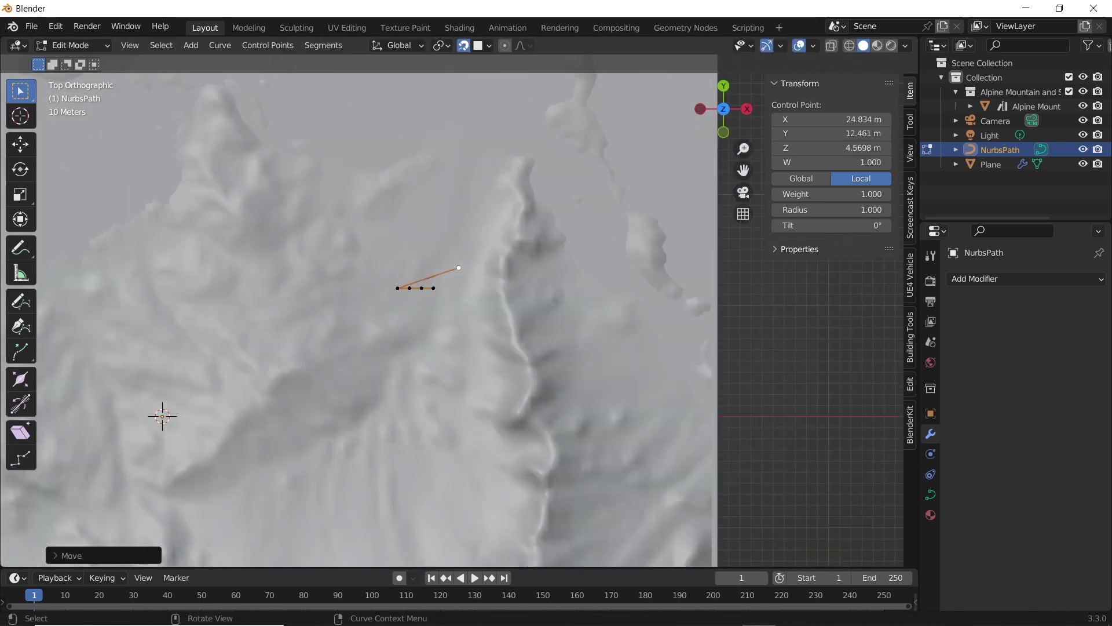
{"action": "left_click", "coordinate": [487, 387]}
{"action": "left_click", "coordinate": [433, 287]}
{"action": "key", "text": "g"}
{"action": "left_click", "coordinate": [469, 415]}
{"action": "left_click", "coordinate": [486, 386]}
{"action": "key", "text": "g"}
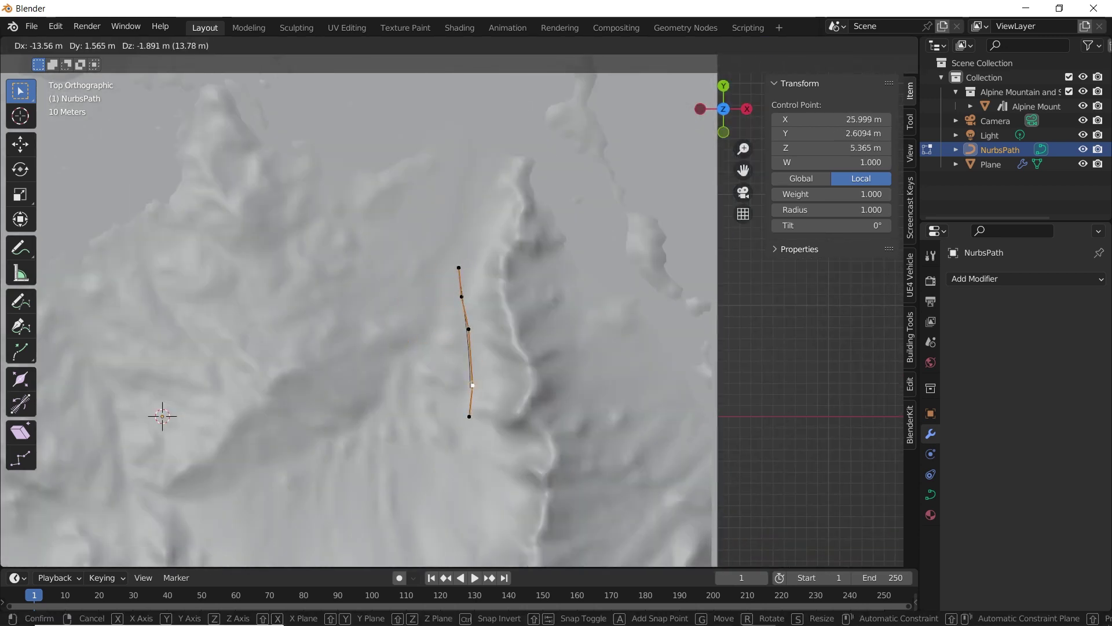
{"action": "left_click", "coordinate": [473, 384]}
Extrude the path's southern end into a bend west, a bend back east and a turn west ending near X 23.1 m, Y -7 m
{"action": "left_click", "coordinate": [469, 402]}
{"action": "key", "text": "e"}
{"action": "left_click", "coordinate": [454, 401]}
{"action": "key", "text": "e"}
{"action": "left_click", "coordinate": [432, 401]}
{"action": "key", "text": "e"}
{"action": "left_click", "coordinate": [416, 418]}
{"action": "key", "text": "e"}
{"action": "left_click", "coordinate": [436, 447]}
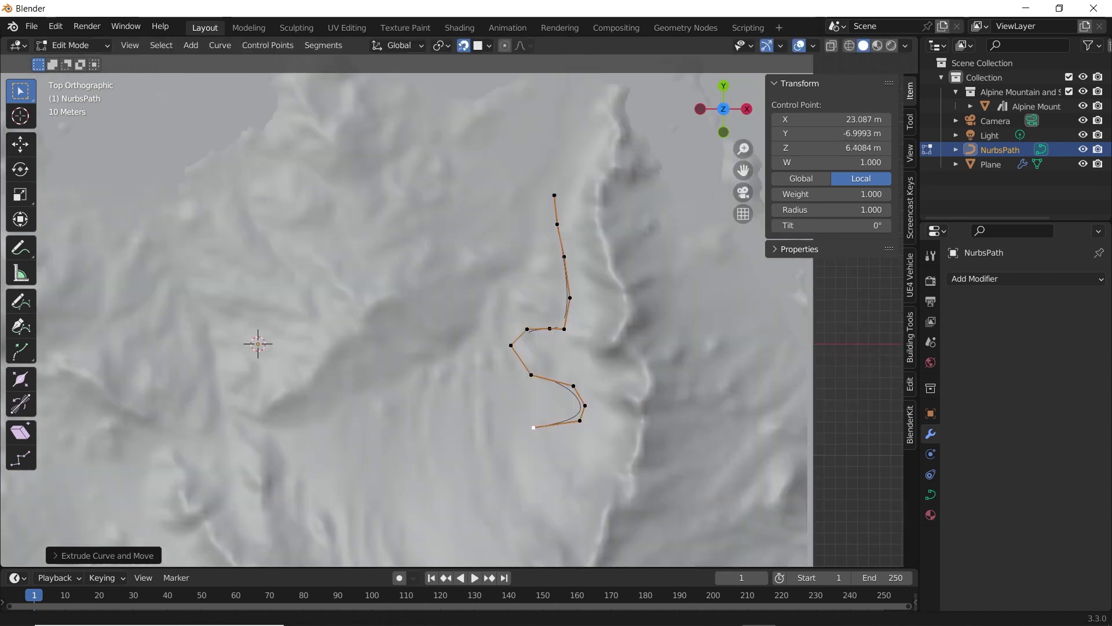
Extrude the path westward across the slope, round a hairpin, and back east toward the long ridge
{"action": "middle_click_drag", "start_coordinate": [533, 428], "coordinate": [575, 389], "text": "shift"}
{"action": "key", "text": "e"}
{"action": "left_click", "coordinate": [537, 387]}
{"action": "key", "text": "e"}
{"action": "left_click", "coordinate": [492, 394]}
{"action": "key", "text": "e"}
{"action": "left_click", "coordinate": [452, 401]}
{"action": "key", "text": "e"}
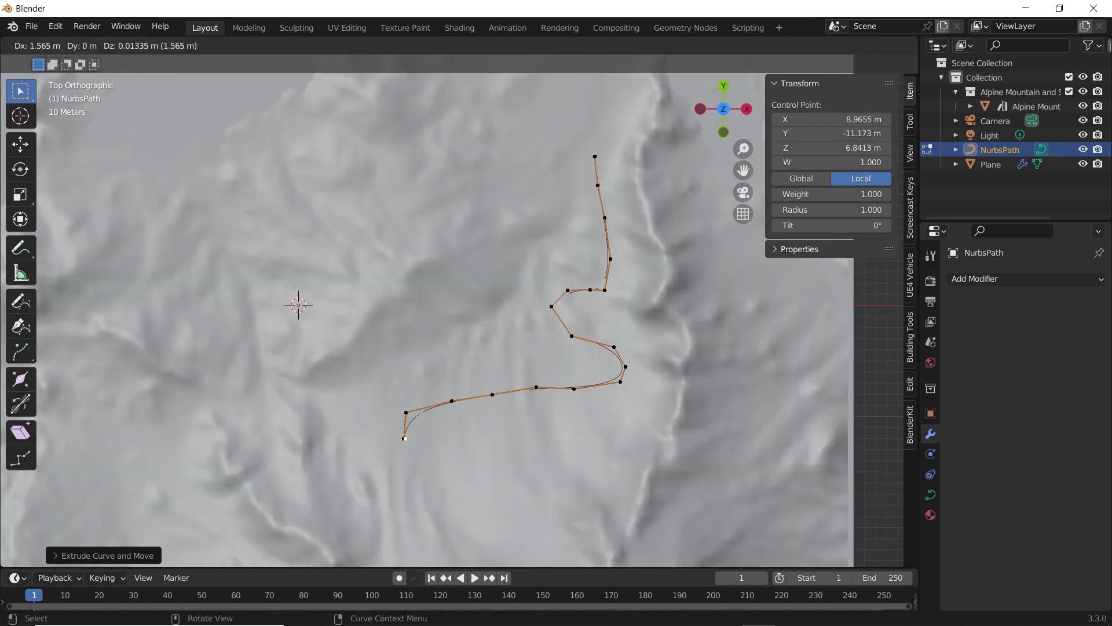
{"action": "left_click", "coordinate": [614, 434]}
Extrude the path round the eastern hairpin toward the southwest and reposition the control point just past the bend
{"action": "key", "text": "e"}
{"action": "left_click", "coordinate": [582, 466]}
{"action": "key", "text": "e"}
{"action": "left_click", "coordinate": [534, 481]}
{"action": "left_click", "coordinate": [582, 466]}
{"action": "key", "text": "g"}
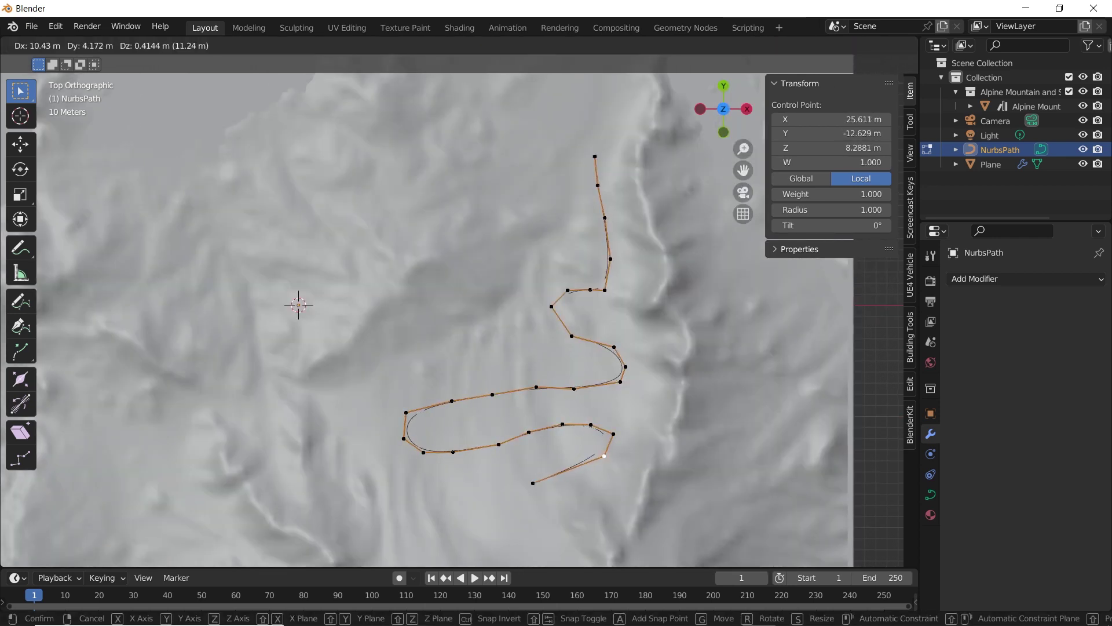
{"action": "left_click", "coordinate": [601, 459]}
Extrude the path west, round another hairpin, and back east to about X 22.3 m, Y -16.8 m
{"action": "key", "text": "e"}
{"action": "left_click", "coordinate": [464, 484]}
{"action": "key", "text": "e"}
{"action": "left_click", "coordinate": [432, 482]}
{"action": "key", "text": "e"}
{"action": "left_click", "coordinate": [402, 484]}
{"action": "key", "text": "e"}
{"action": "left_click", "coordinate": [393, 496]}
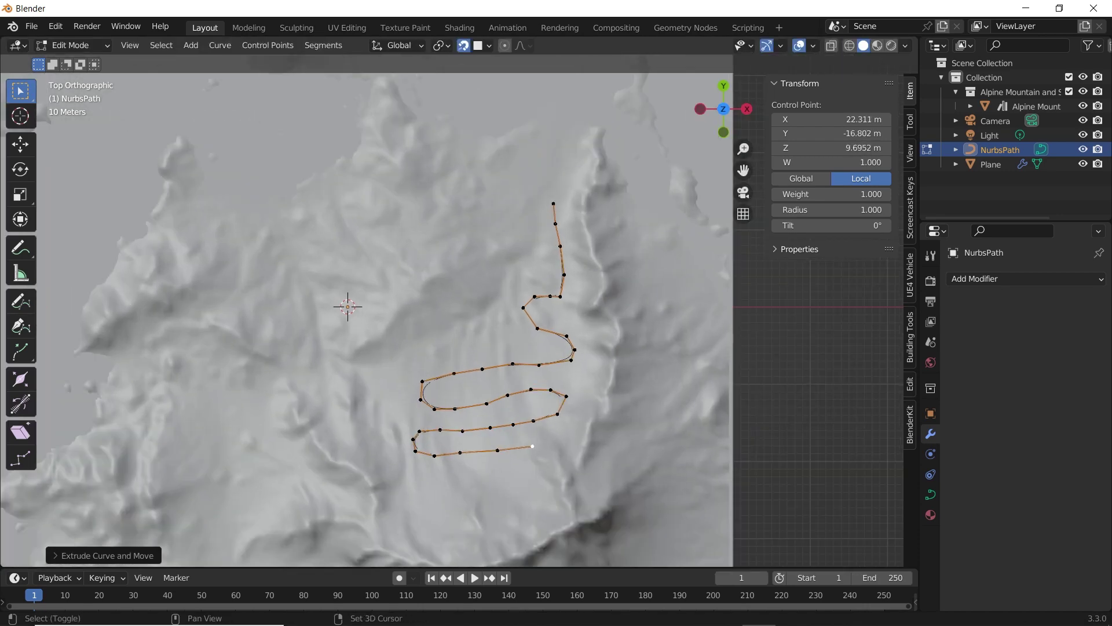
Move the path's last control point on the mountainside to about X 20.8 m, Y -17 m, Z 9.2 m
{"action": "middle_click_drag", "start_coordinate": [532, 446], "coordinate": [649, 359]}
{"action": "key", "text": "g"}
{"action": "left_click", "coordinate": [452, 302]}
{"action": "middle_click_drag", "start_coordinate": [452, 302], "coordinate": [553, 276]}
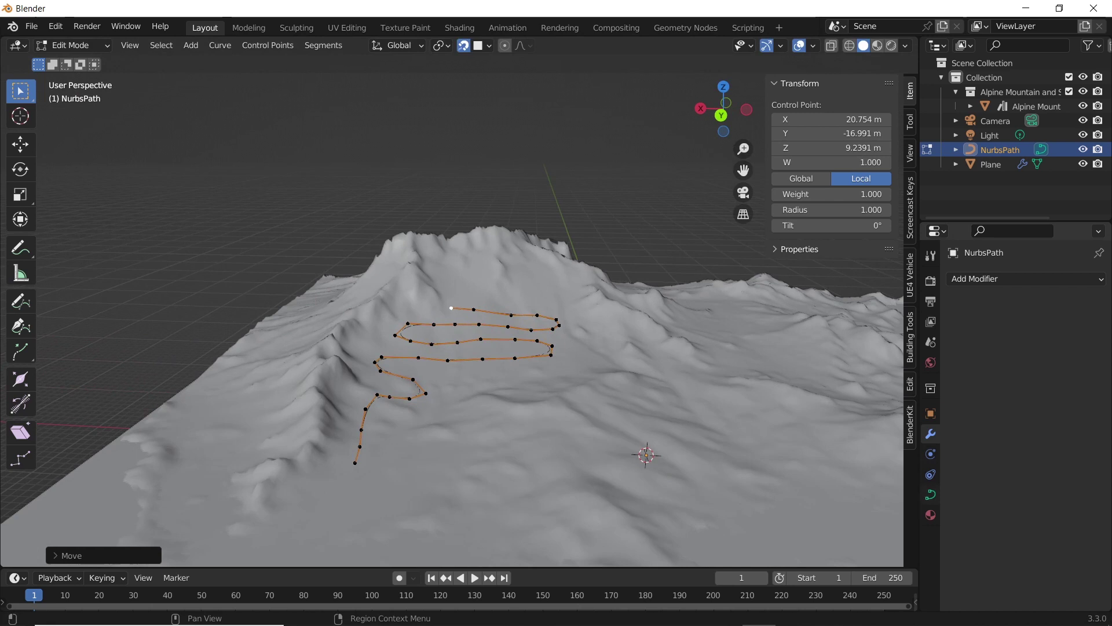
Set the NurbsPath curve's twist method to Z-Up
{"action": "left_click", "coordinate": [930, 494]}
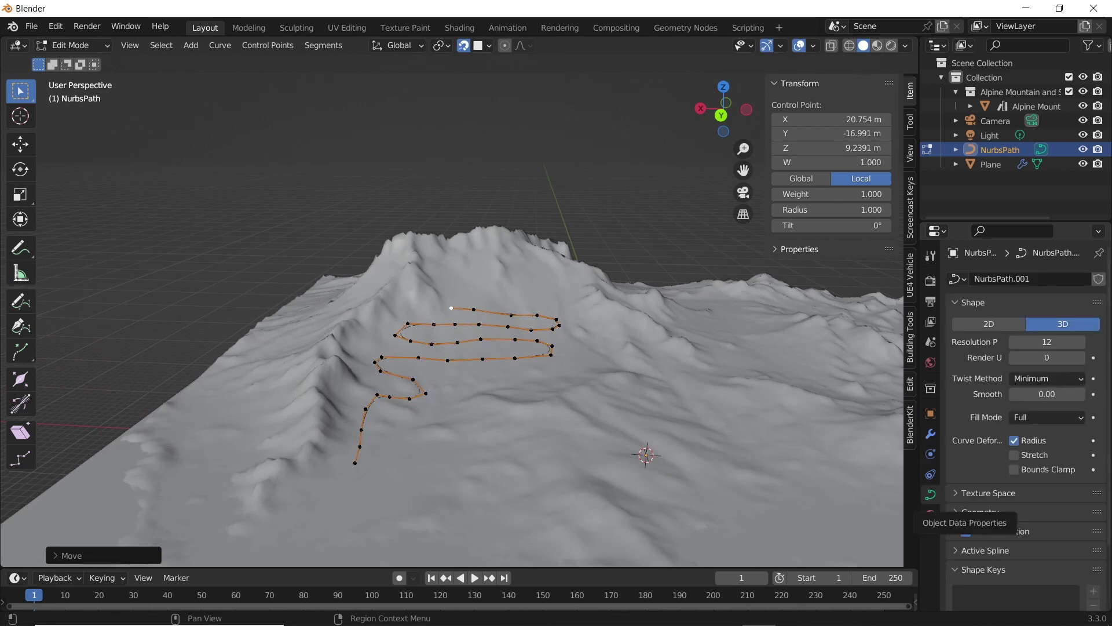
{"action": "left_click", "coordinate": [1046, 379]}
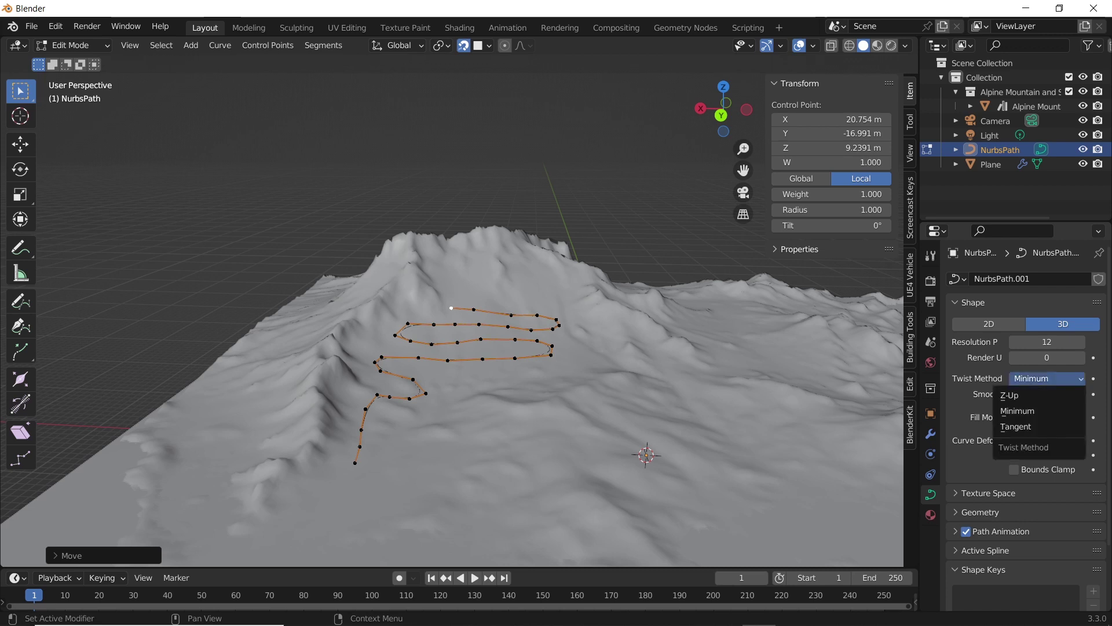
{"action": "left_click", "coordinate": [1019, 395]}
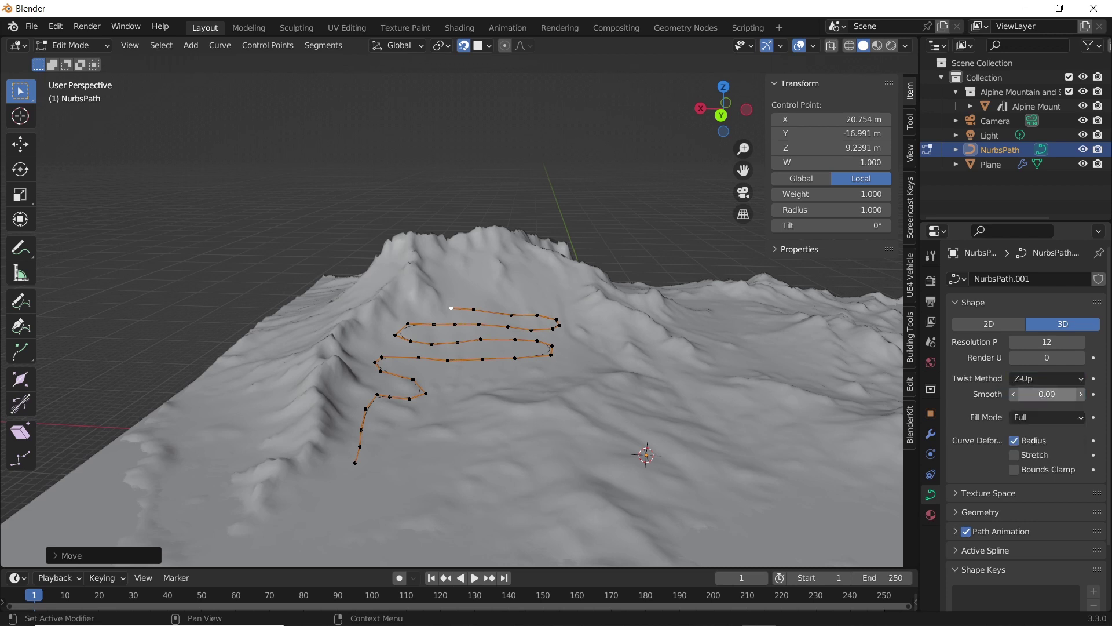
Set the Array modifier on Plane to the Fit Curve type, with NurbsPath as its curve
{"action": "left_click", "coordinate": [991, 165]}
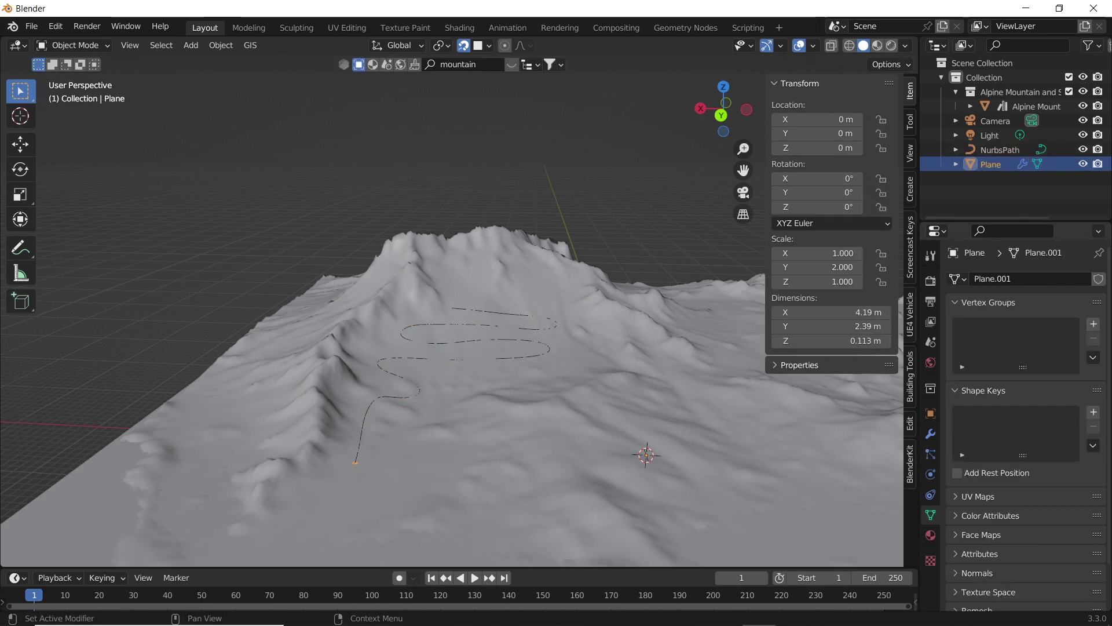
{"action": "left_click", "coordinate": [930, 434]}
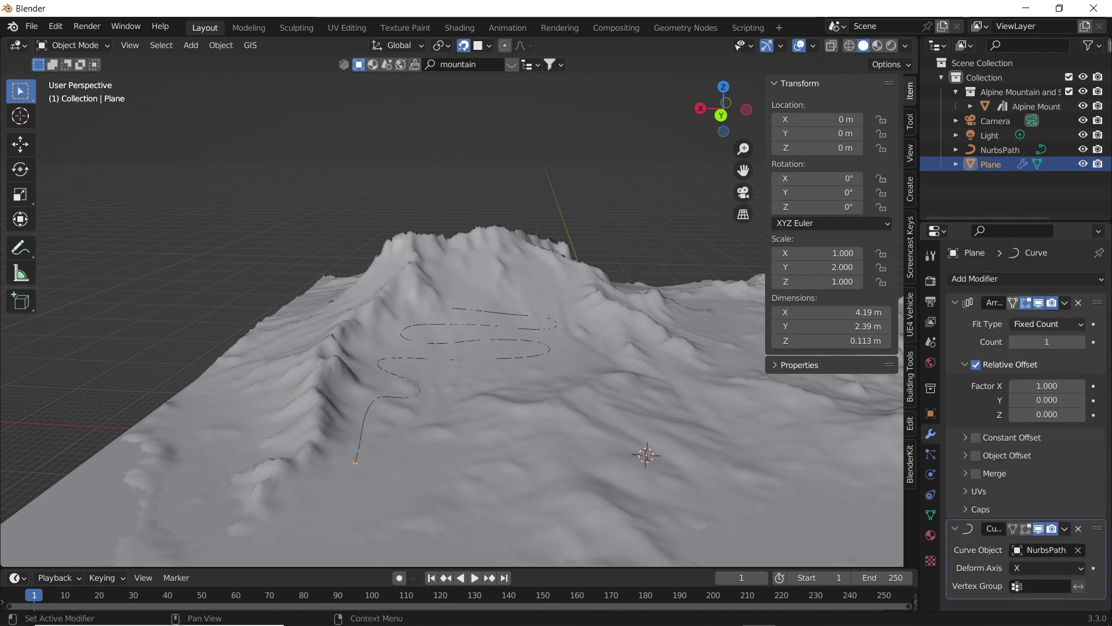
{"action": "left_click", "coordinate": [1047, 324]}
{"action": "left_click", "coordinate": [1043, 372]}
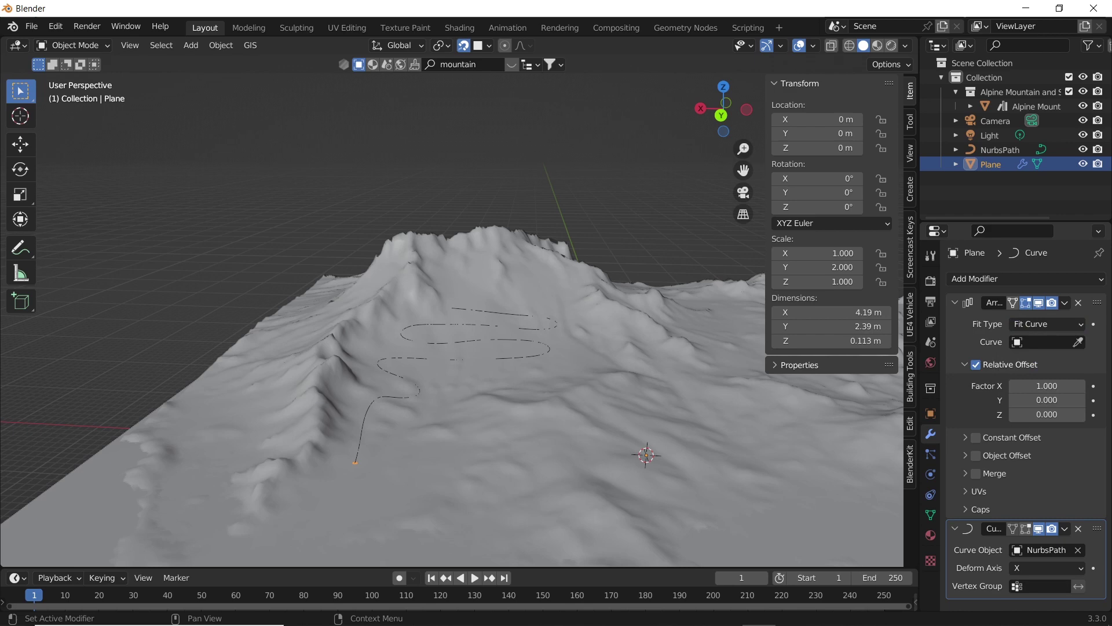
{"action": "left_click", "coordinate": [1078, 342]}
{"action": "left_click", "coordinate": [1000, 149]}
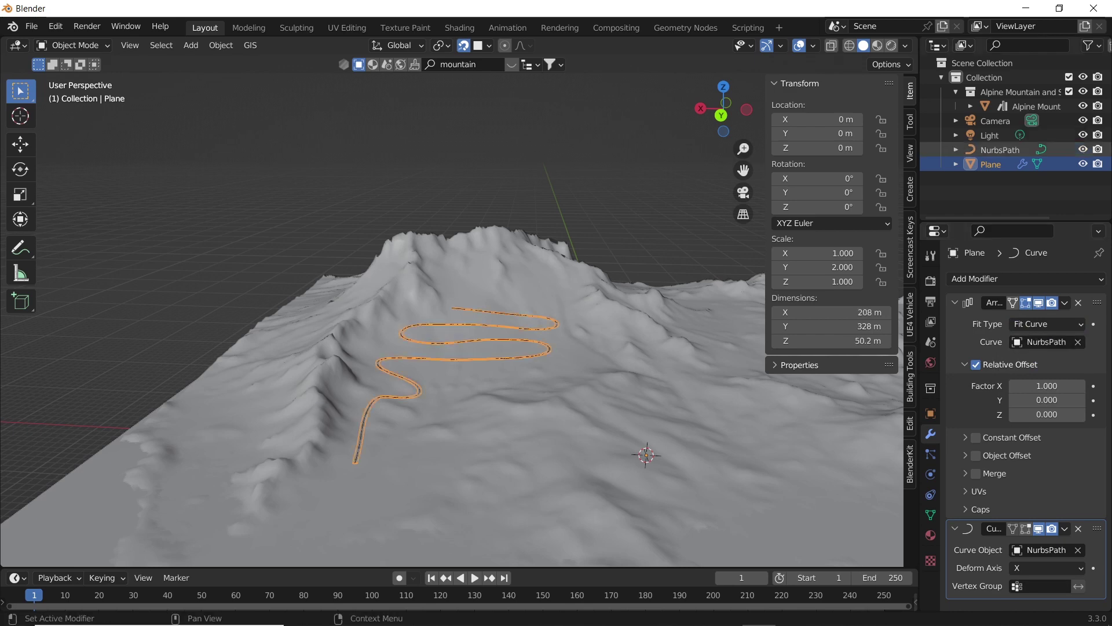
Enable Merge on Plane's Array modifier and apply both the Array and Curve modifiers
{"action": "scroll", "coordinate": [464, 348], "scroll_direction": "up", "scroll_amount": 5}
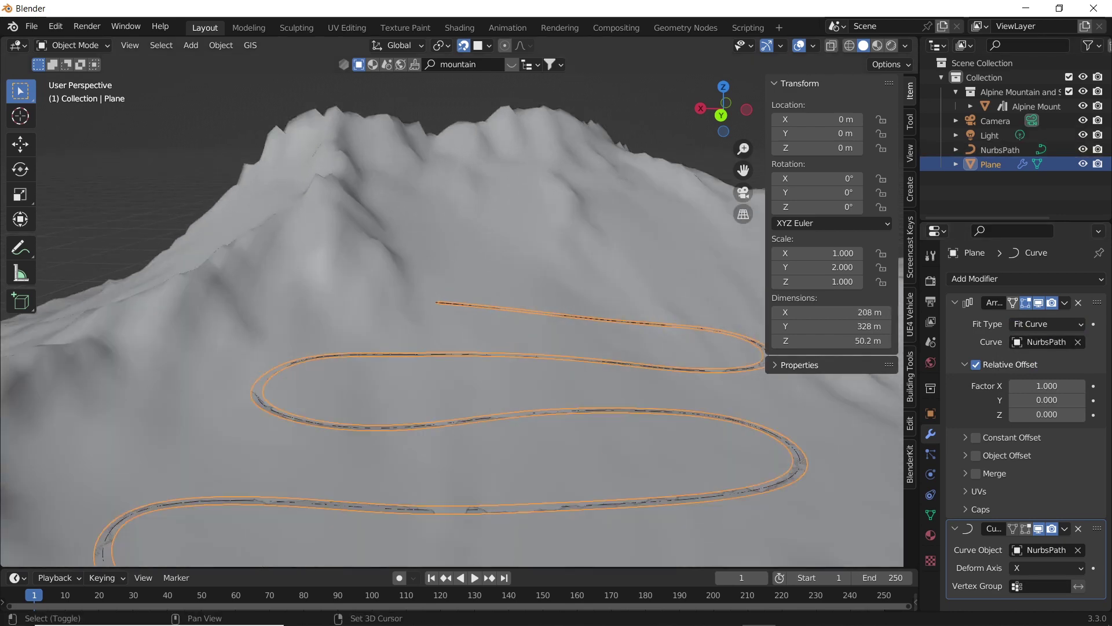
{"action": "scroll", "coordinate": [464, 348], "scroll_direction": "up", "scroll_amount": 3}
{"action": "middle_click_drag", "start_coordinate": [406, 428], "coordinate": [168, 389], "text": "shift"}
{"action": "scroll", "coordinate": [452, 313], "scroll_direction": "up", "scroll_amount": 5}
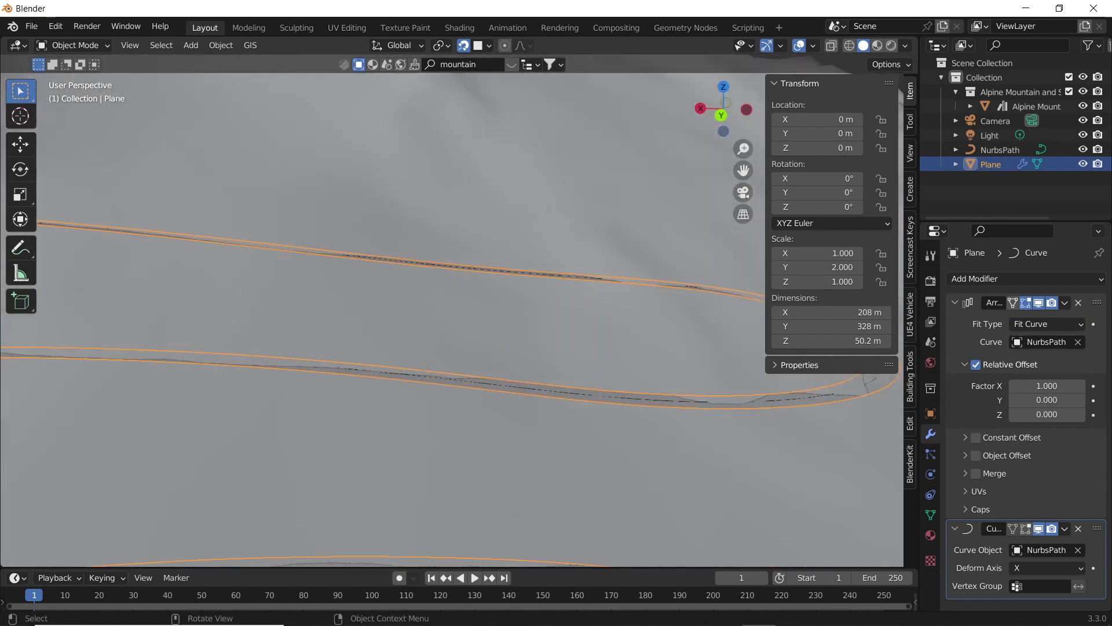
{"action": "middle_click_drag", "start_coordinate": [429, 313], "coordinate": [501, 270]}
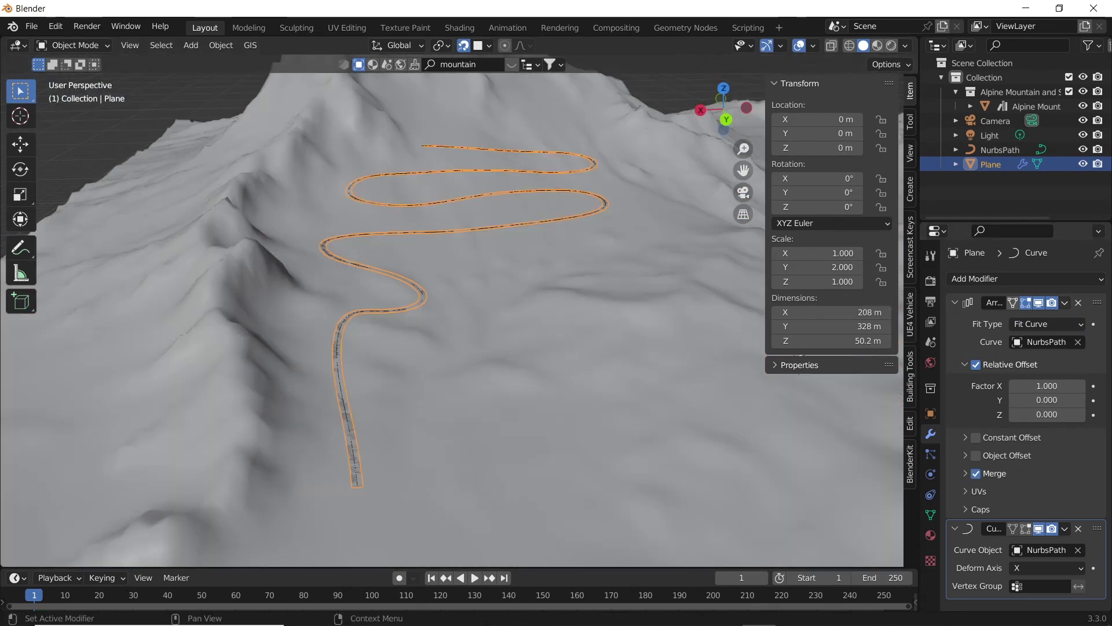
{"action": "left_click", "coordinate": [1065, 303]}
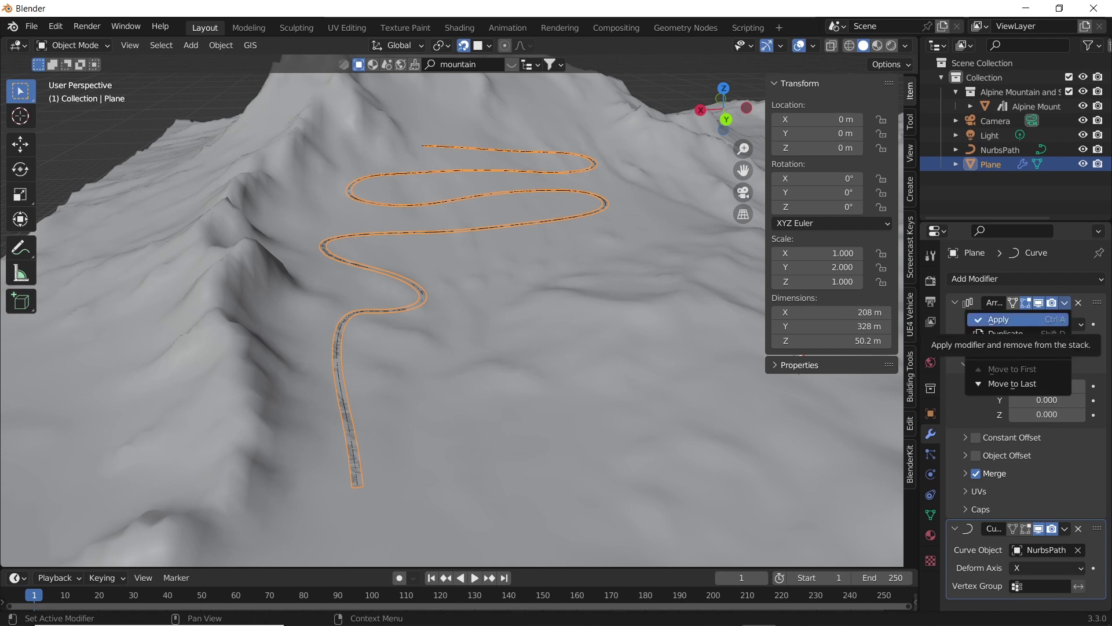
{"action": "left_click", "coordinate": [998, 320]}
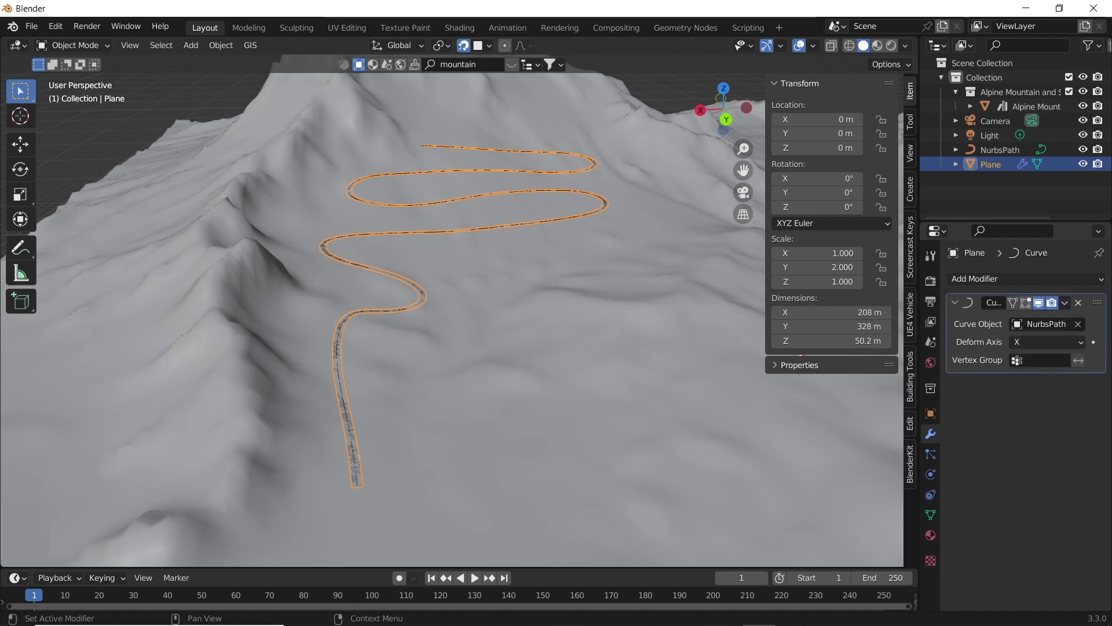
{"action": "left_click", "coordinate": [1065, 303]}
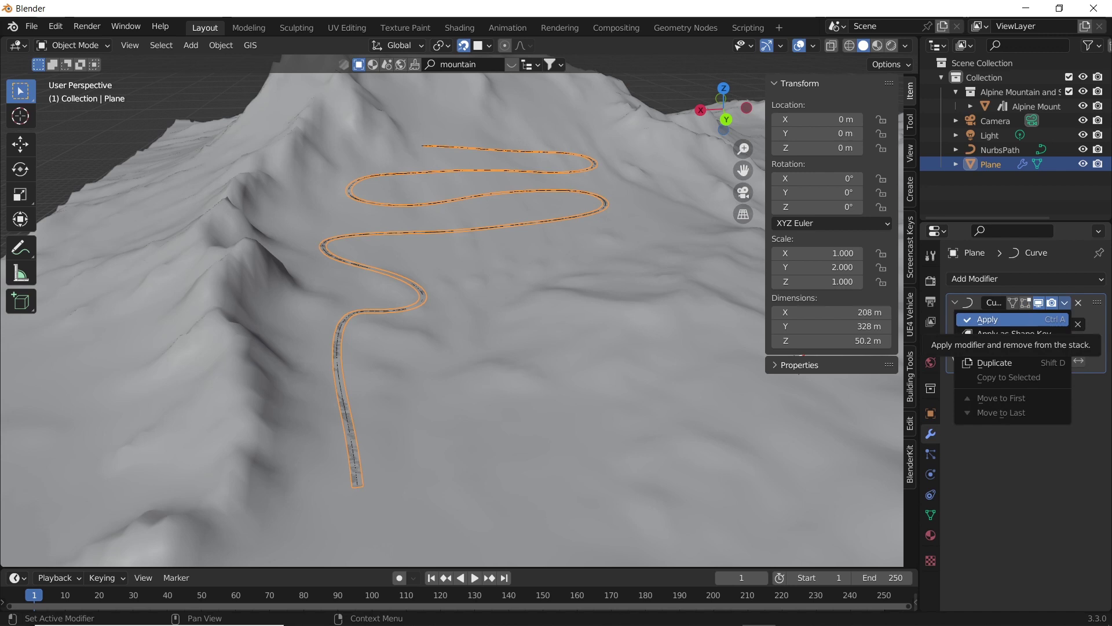
{"action": "left_click", "coordinate": [991, 319]}
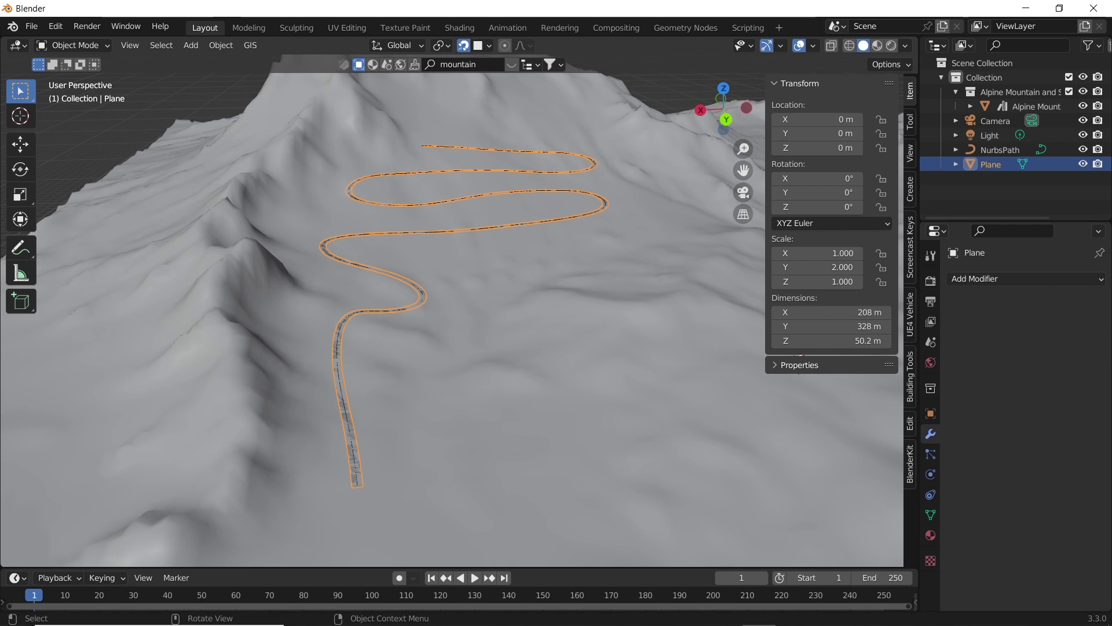
Raise the road by setting Plane's Z location to 2 m
{"action": "left_click", "coordinate": [818, 148]}
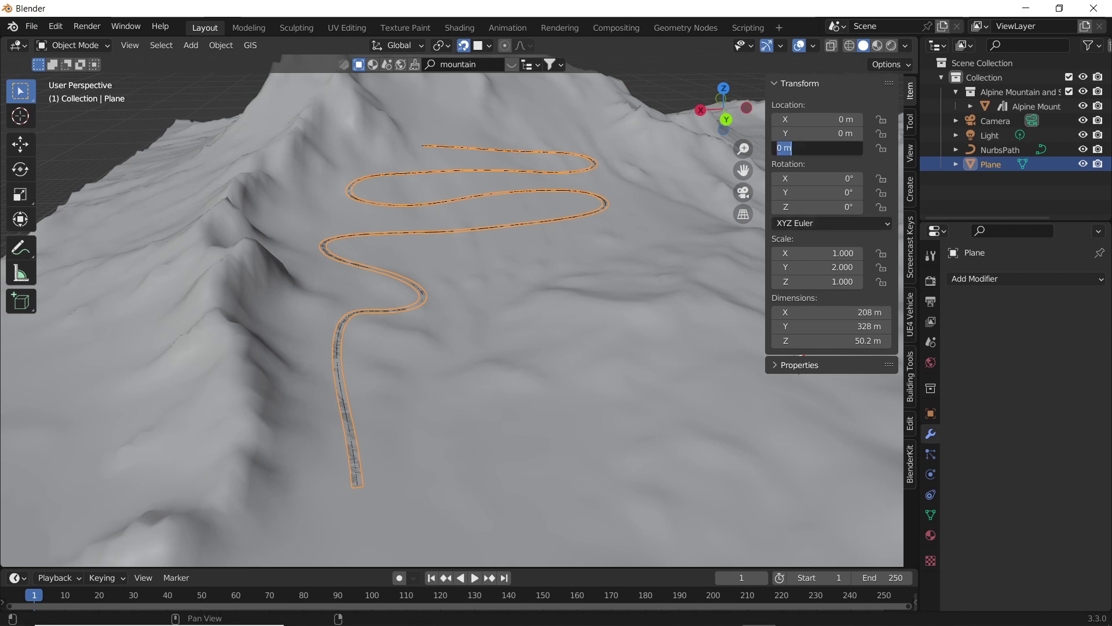
{"action": "type", "text": "1"}
{"action": "key", "text": "BackSpace"}
{"action": "type", "text": "2"}
{"action": "key", "text": "Return"}
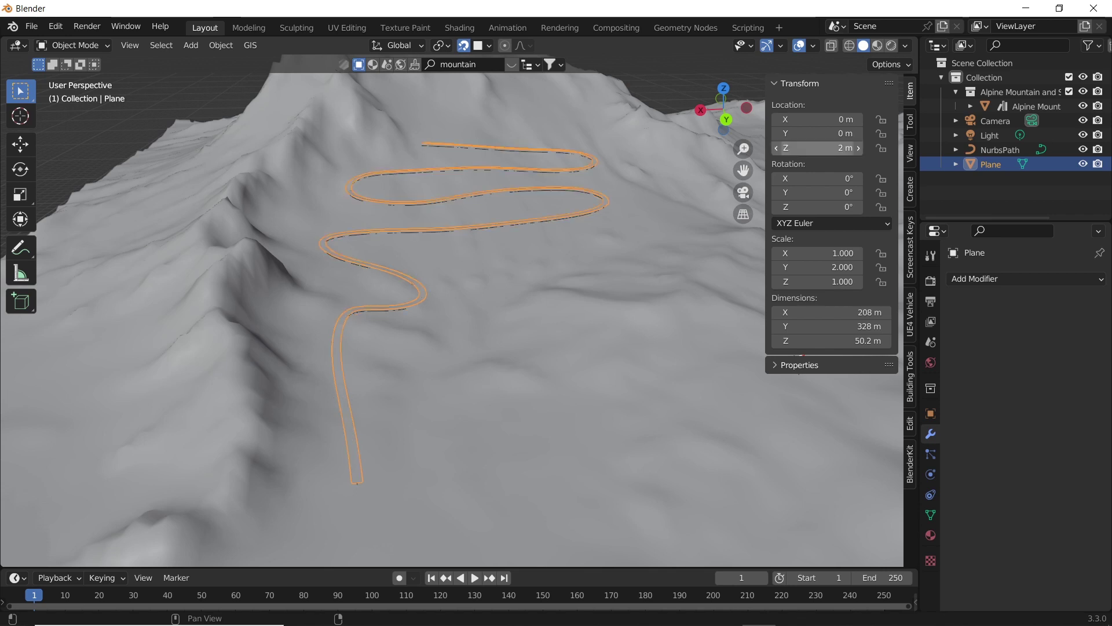
Select the Alpine Mountain and Sea terrain and open it in Edit Mode in top view with the whole road visible
{"action": "scroll", "coordinate": [551, 243], "scroll_direction": "up", "scroll_amount": 2}
{"action": "mouse_move", "coordinate": [551, 244]}
{"action": "middle_mouse_down"}
{"action": "mouse_move", "coordinate": [569, 222]}
{"action": "mouse_move", "coordinate": [568, 236]}
{"action": "middle_mouse_up"}
{"action": "scroll", "coordinate": [568, 236], "scroll_direction": "down", "scroll_amount": 3}
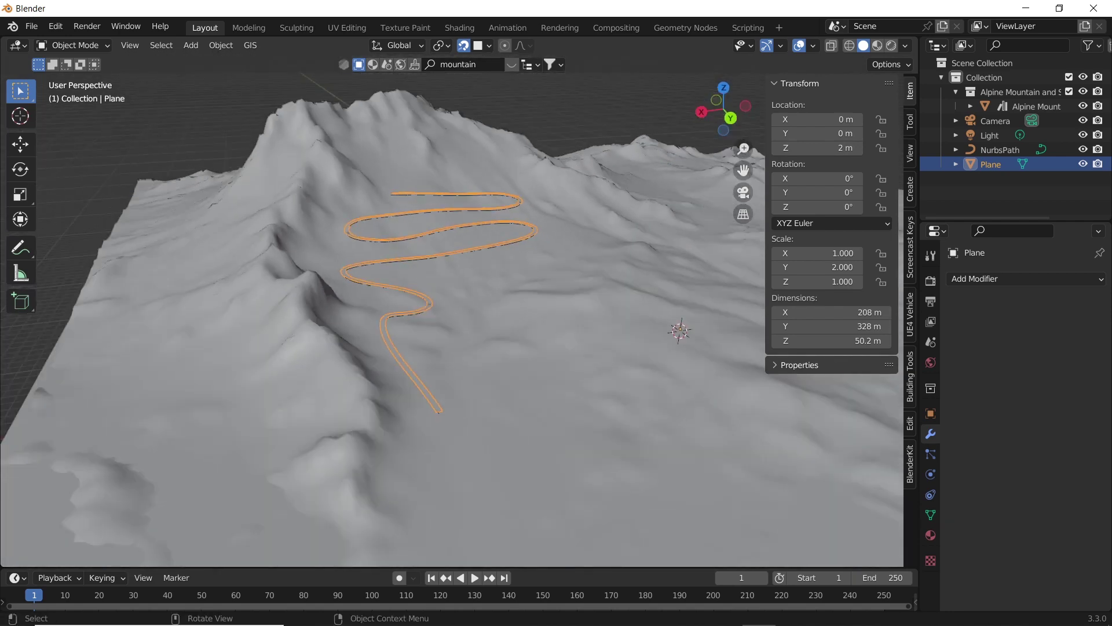
{"action": "left_click", "coordinate": [568, 236]}
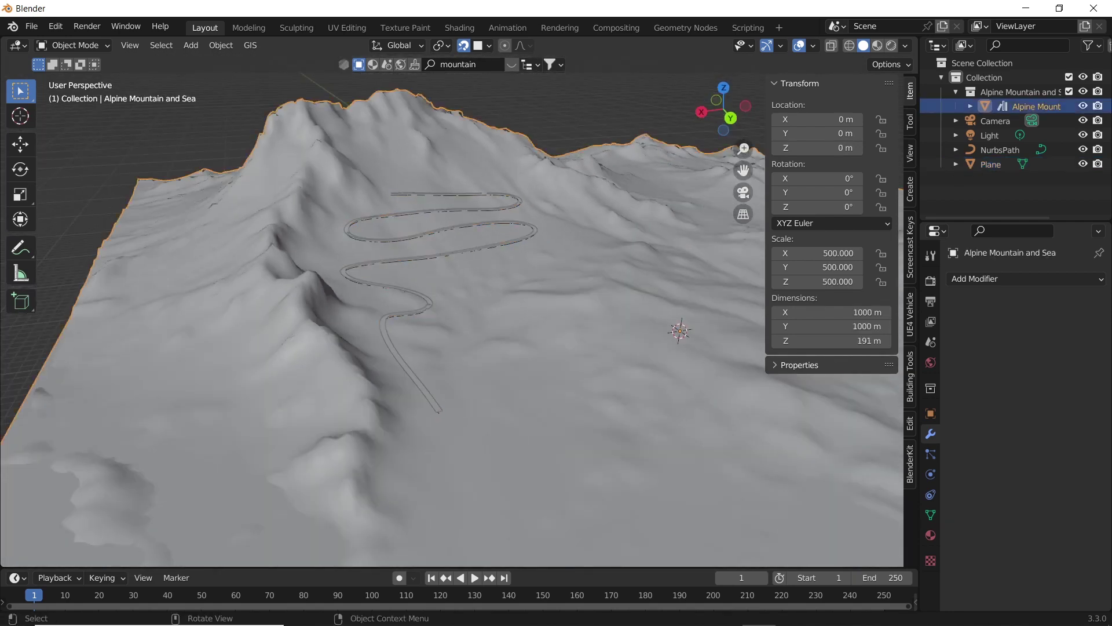
{"action": "key", "text": "KP_7"}
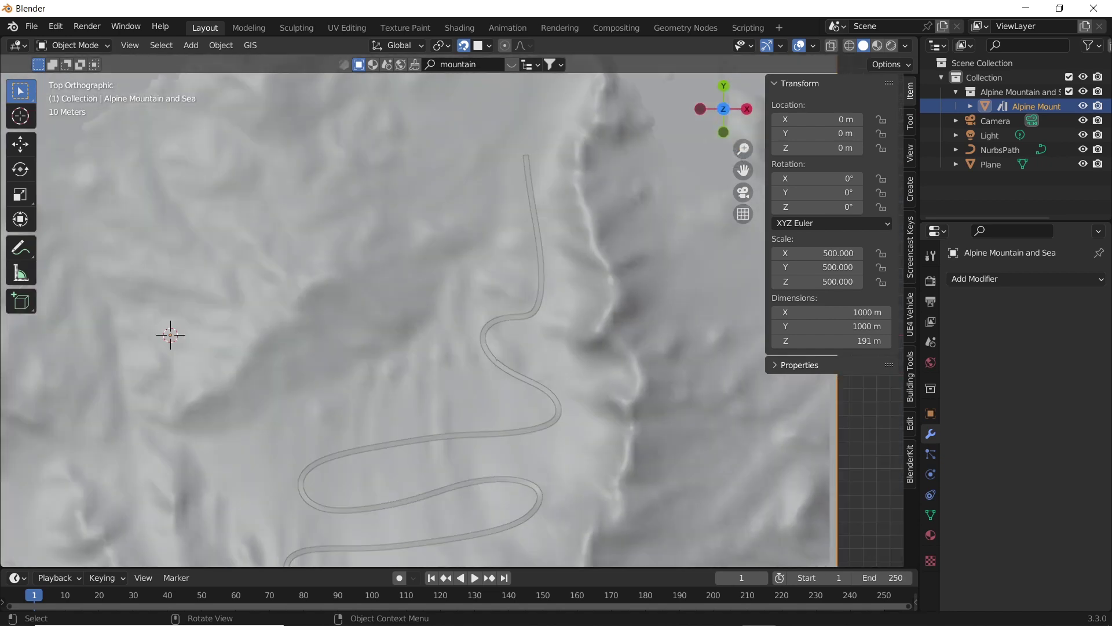
{"action": "scroll", "coordinate": [452, 310], "scroll_direction": "down", "scroll_amount": 3}
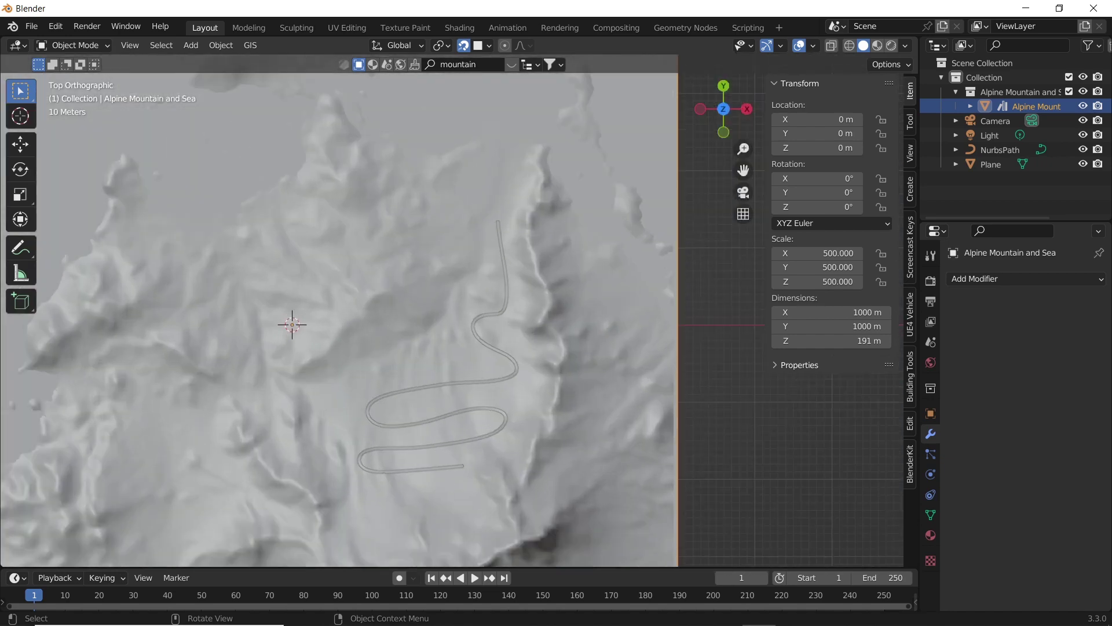
{"action": "middle_click_drag", "start_coordinate": [452, 348], "coordinate": [493, 298], "text": "shift"}
{"action": "scroll", "coordinate": [494, 297], "scroll_direction": "up", "scroll_amount": 1}
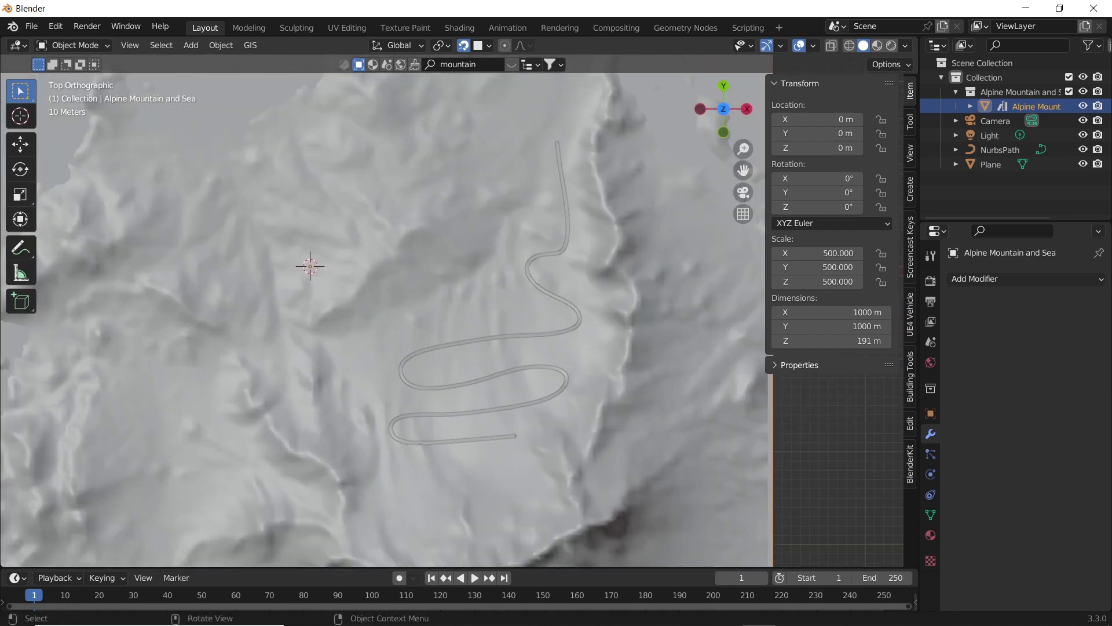
{"action": "scroll", "coordinate": [458, 311], "scroll_direction": "down", "scroll_amount": 1}
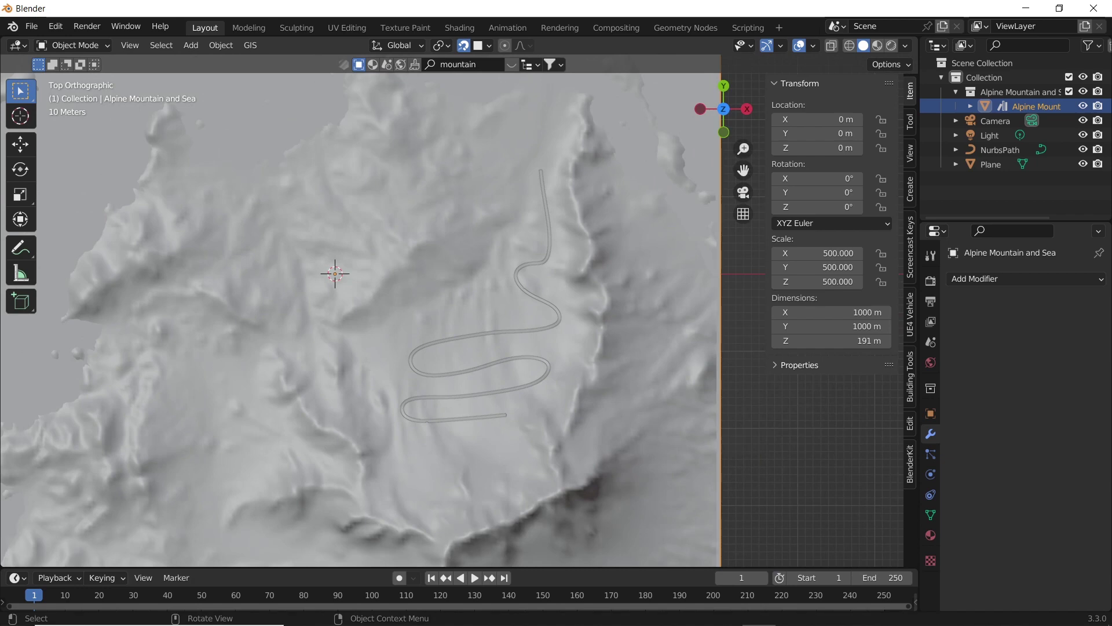
{"action": "key", "text": "Tab"}
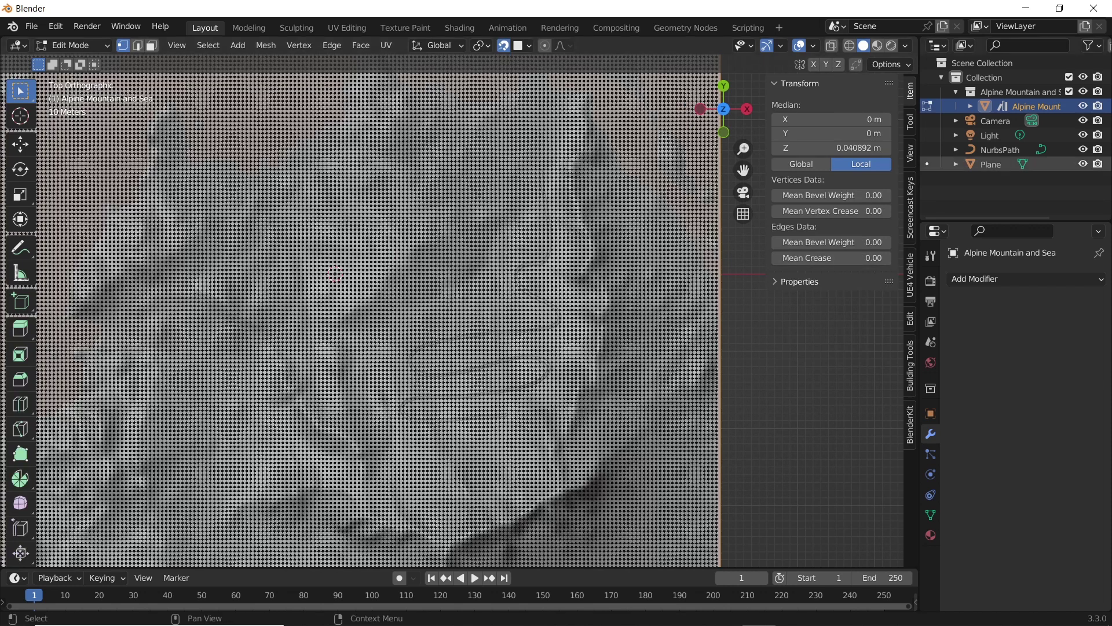
Add Plane to the selection and cut its road outline into the terrain mesh with Knife Project
{"action": "left_click", "coordinate": [991, 163]}
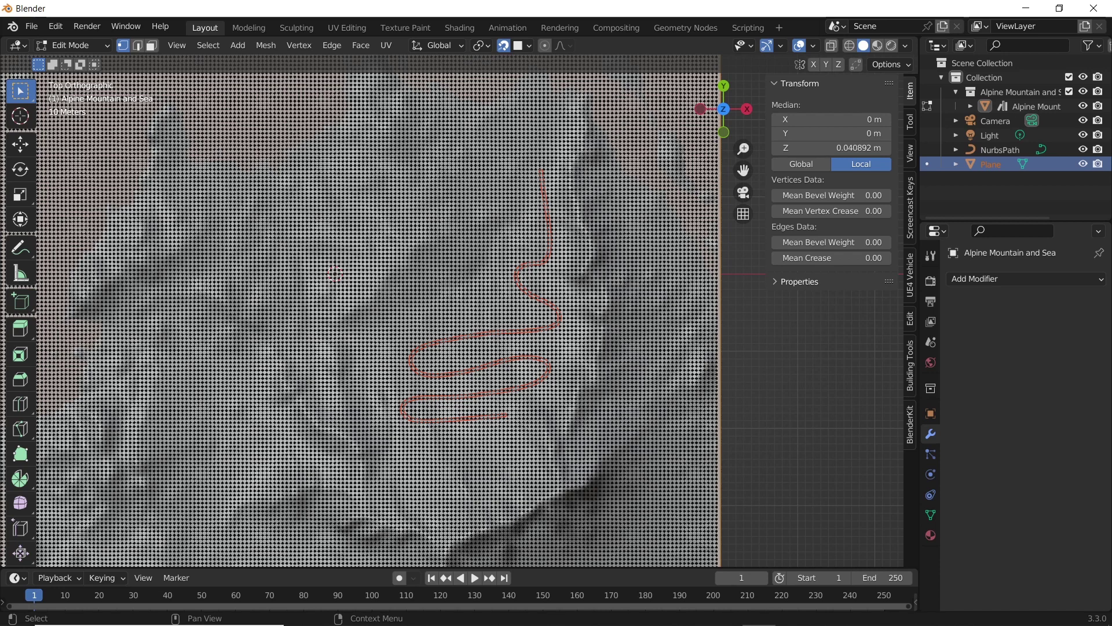
{"action": "left_click", "coordinate": [266, 45]}
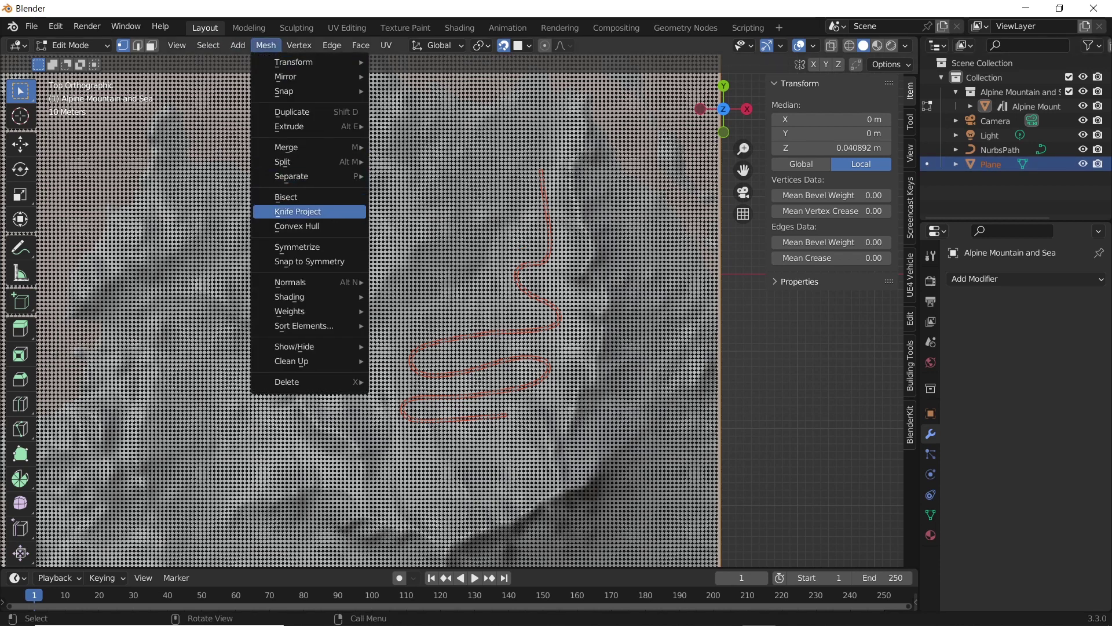
{"action": "left_click", "coordinate": [298, 212]}
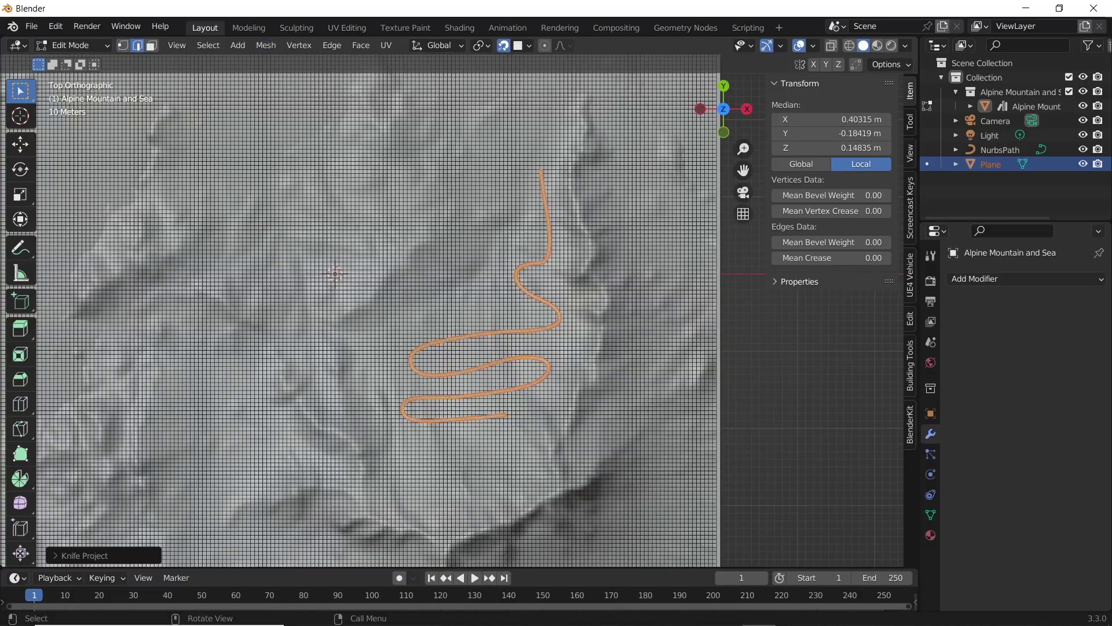
{"action": "scroll", "coordinate": [458, 311], "scroll_direction": "up", "scroll_amount": 9}
{"action": "scroll", "coordinate": [459, 311], "scroll_direction": "down", "scroll_amount": 6}
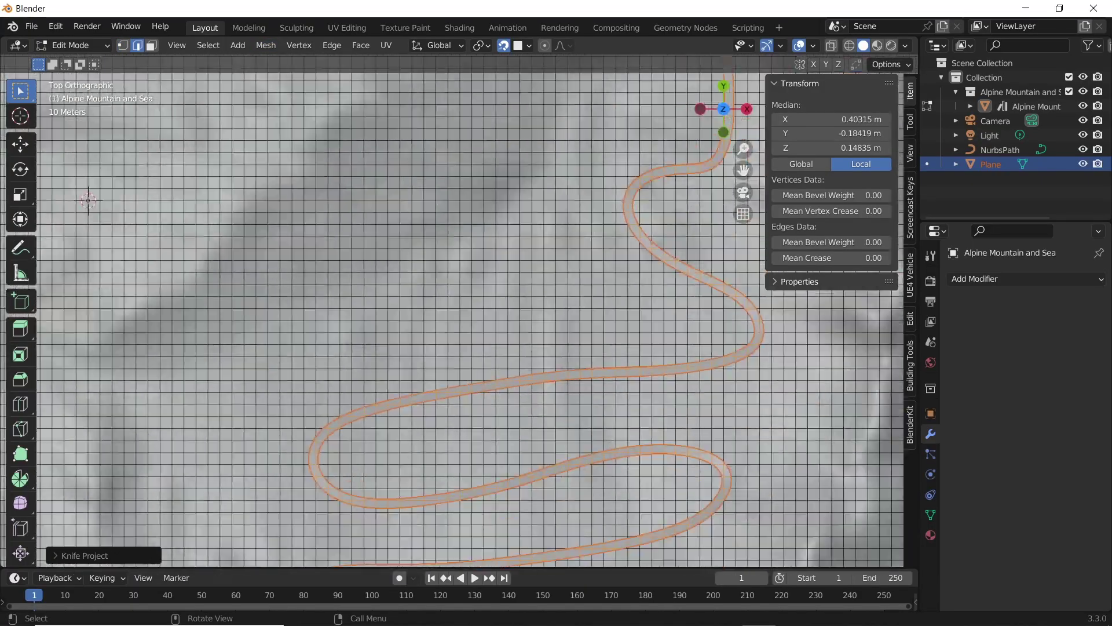
Switch the terrain mesh to vertex selection and add a new vertex group to it
{"action": "middle_click_drag", "start_coordinate": [459, 311], "coordinate": [507, 198]}
{"action": "scroll", "coordinate": [524, 200], "scroll_direction": "up", "scroll_amount": 6}
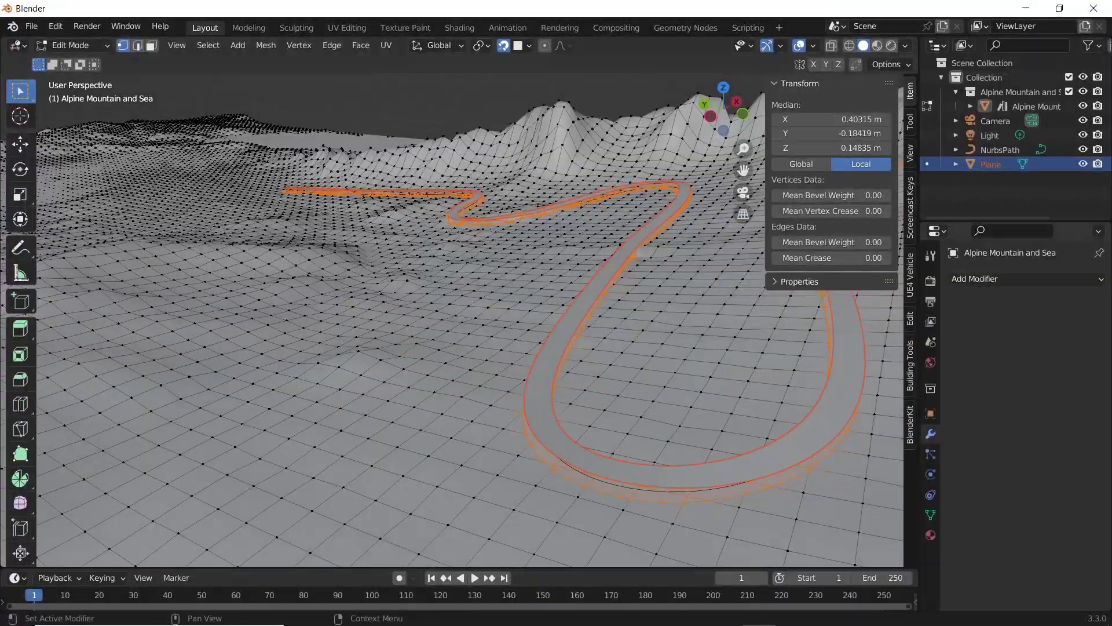
{"action": "left_click", "coordinate": [930, 514]}
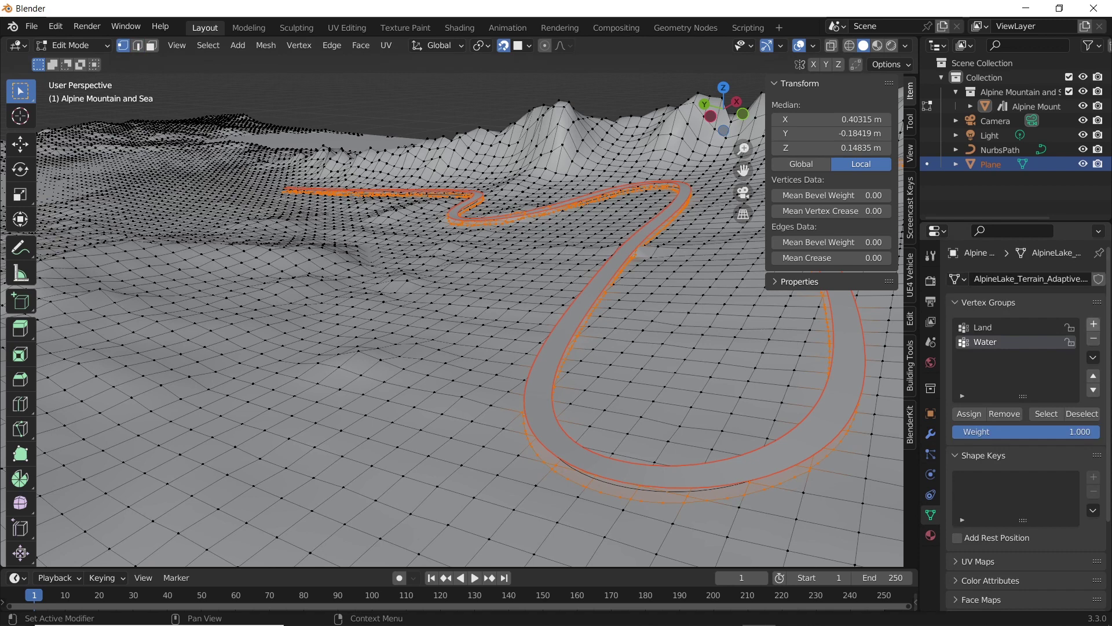
{"action": "left_click", "coordinate": [1094, 324]}
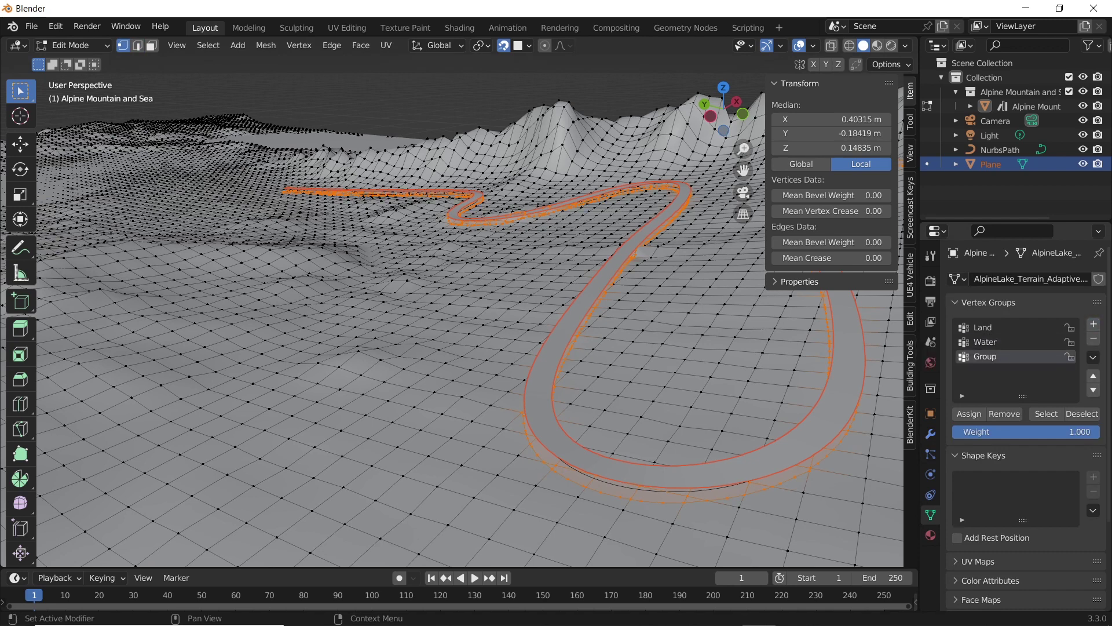
Rename the new vertex group as Road and delete the selected cut-out faces from the terrain mesh
{"action": "double_click", "coordinate": [986, 357]}
{"action": "type", "text": "Road3"}
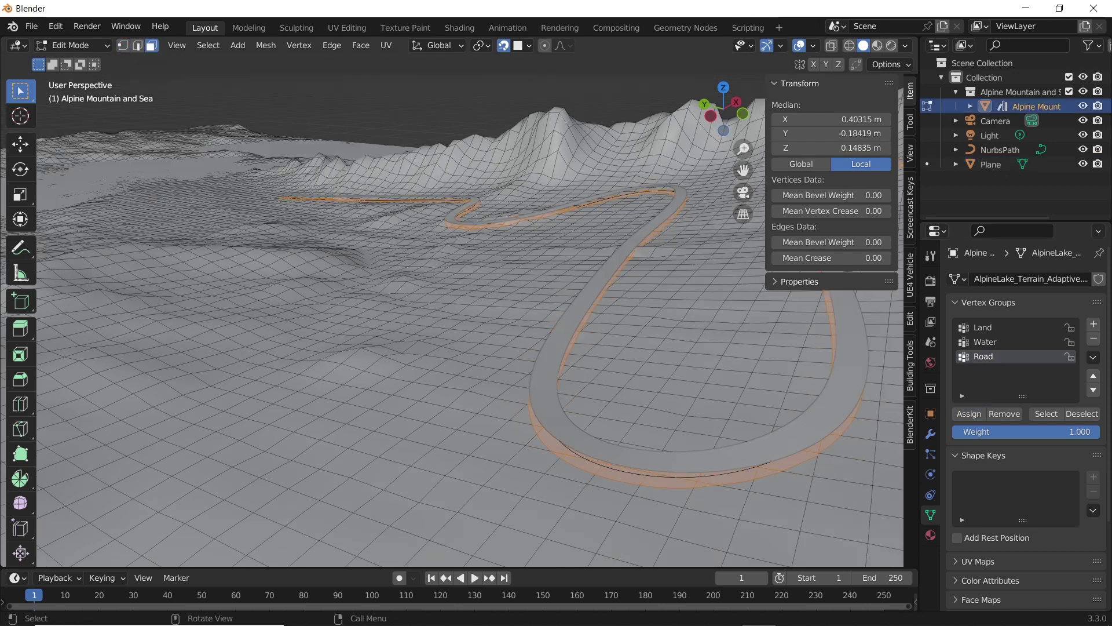
{"action": "type", "text": "x"}
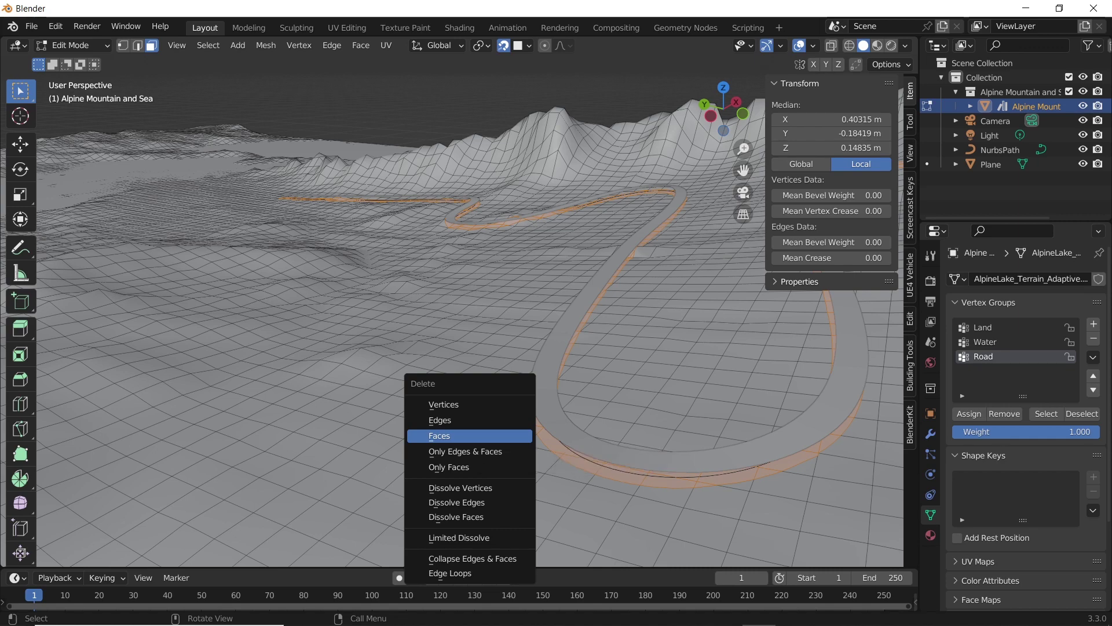
{"action": "left_click", "coordinate": [439, 436]}
{"action": "middle_click_drag", "start_coordinate": [440, 436], "coordinate": [451, 422]}
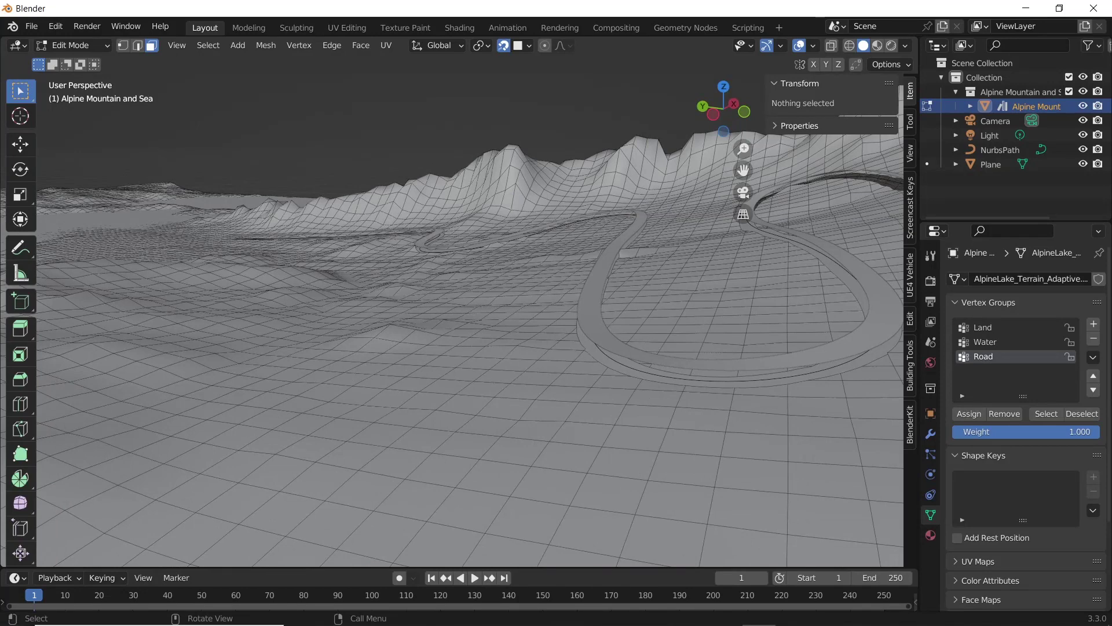
Return to Object Mode and set Plane's Z location to 0 m
{"action": "key", "text": "Tab"}
{"action": "middle_click_drag", "start_coordinate": [565, 353], "coordinate": [557, 360]}
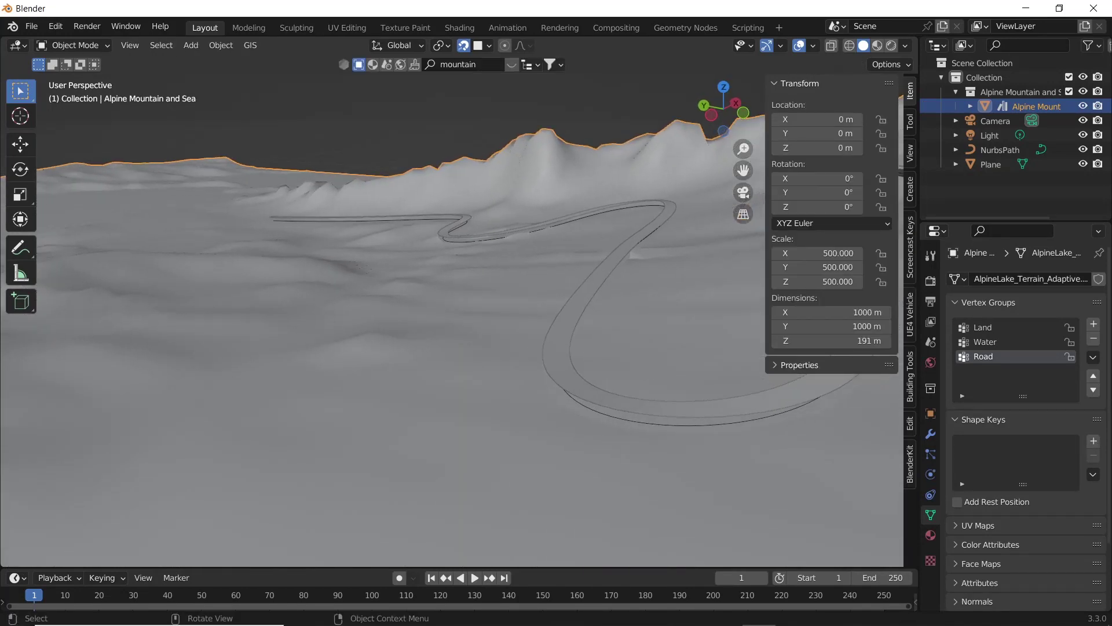
{"action": "left_click", "coordinate": [557, 359]}
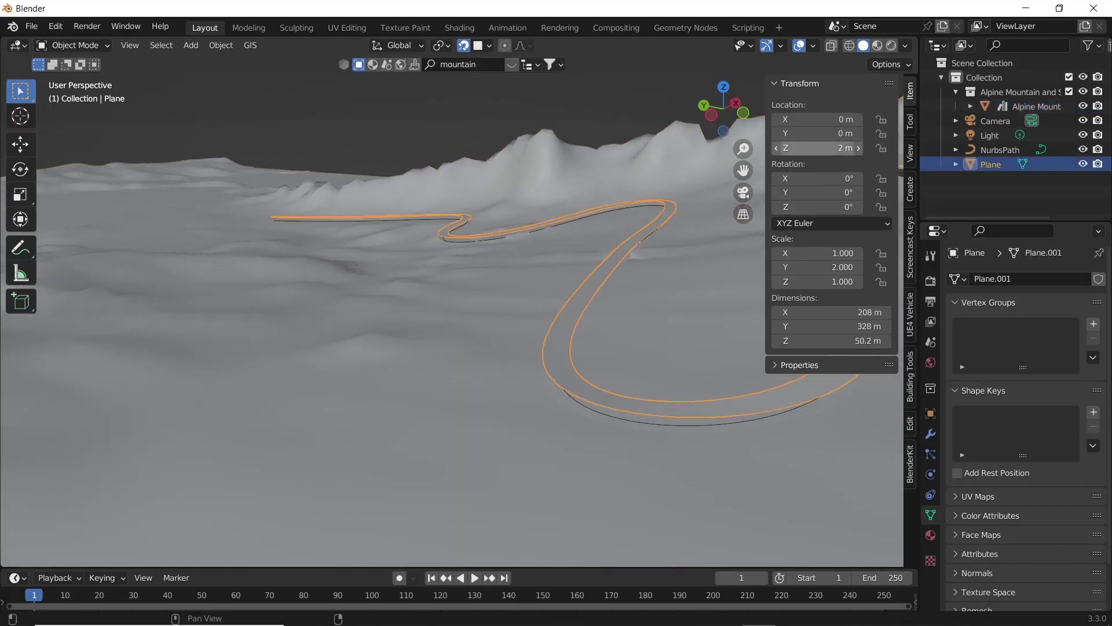
{"action": "left_click", "coordinate": [818, 148]}
{"action": "type", "text": "0"}
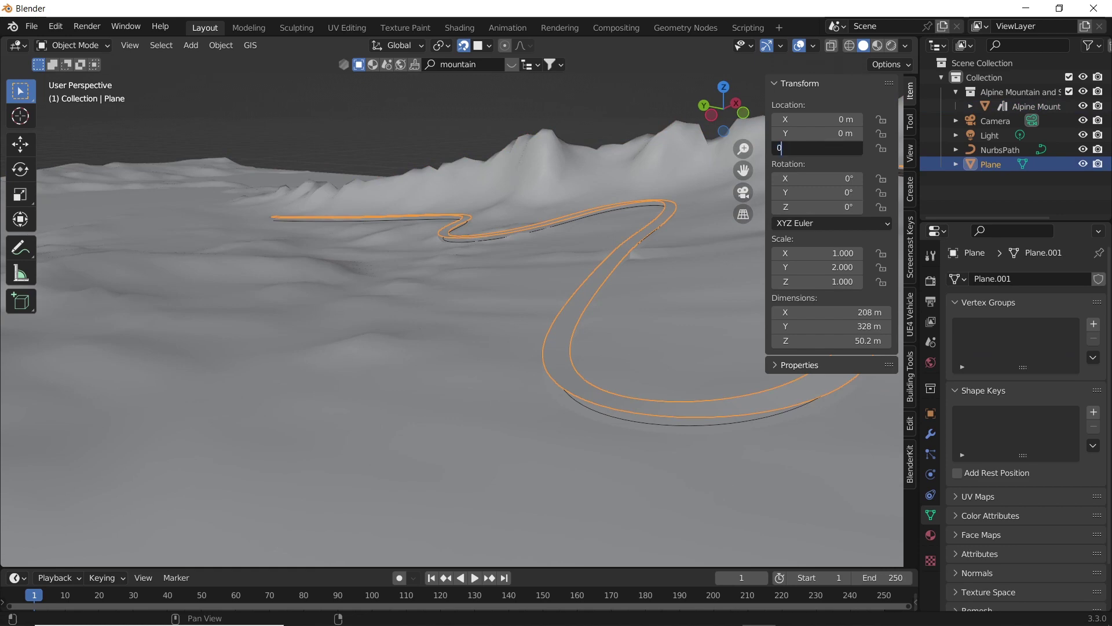
{"action": "key", "text": "Return"}
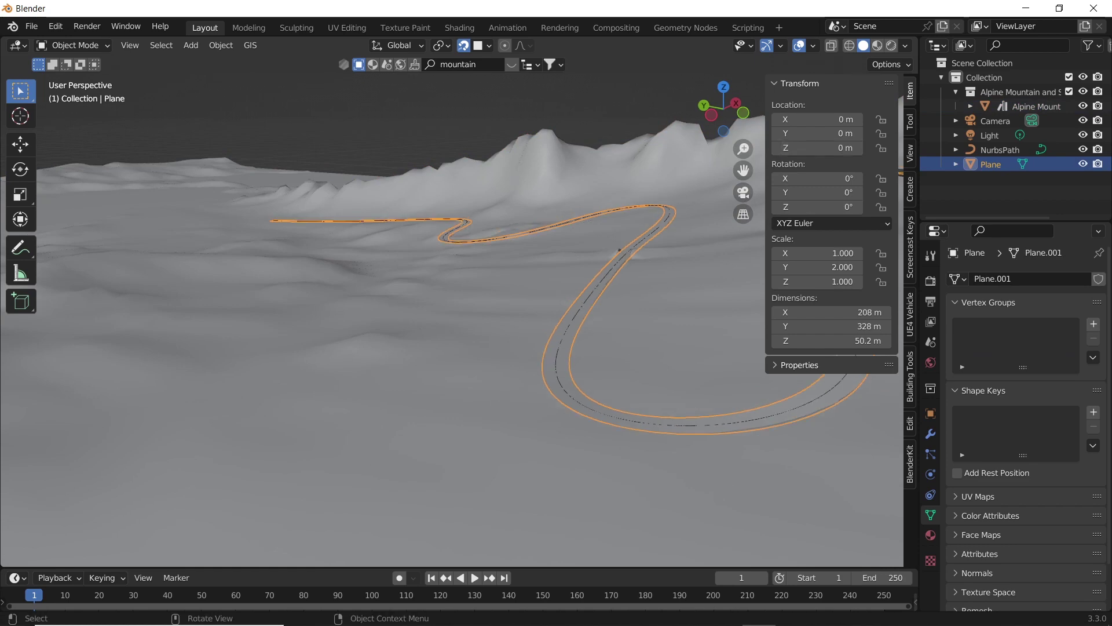
Select the Alpine Mountain and Sea terrain and add a Shrinkwrap modifier to it
{"action": "middle_click_drag", "start_coordinate": [475, 260], "coordinate": [652, 316]}
{"action": "middle_click_drag", "start_coordinate": [510, 325], "coordinate": [634, 270]}
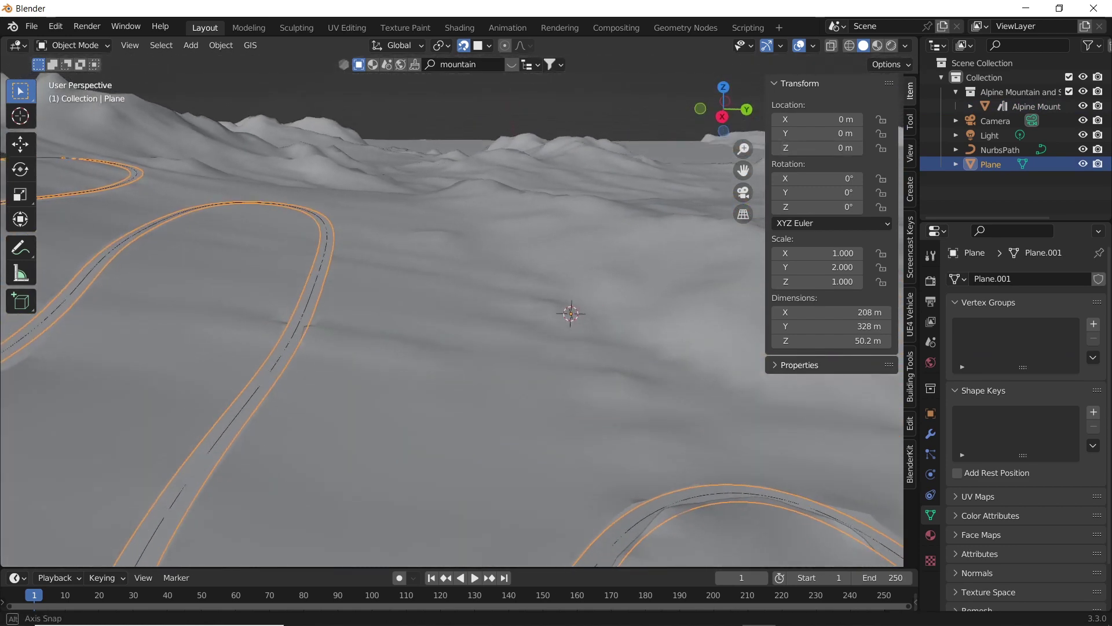
{"action": "middle_click_drag", "start_coordinate": [498, 266], "coordinate": [614, 307]}
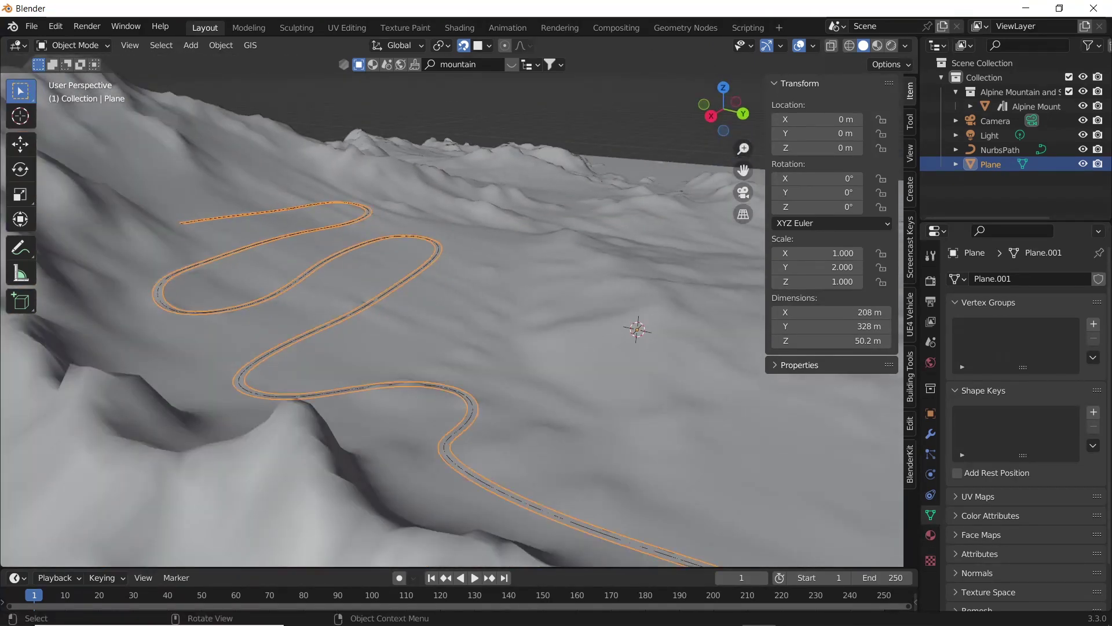
{"action": "left_click", "coordinate": [557, 302]}
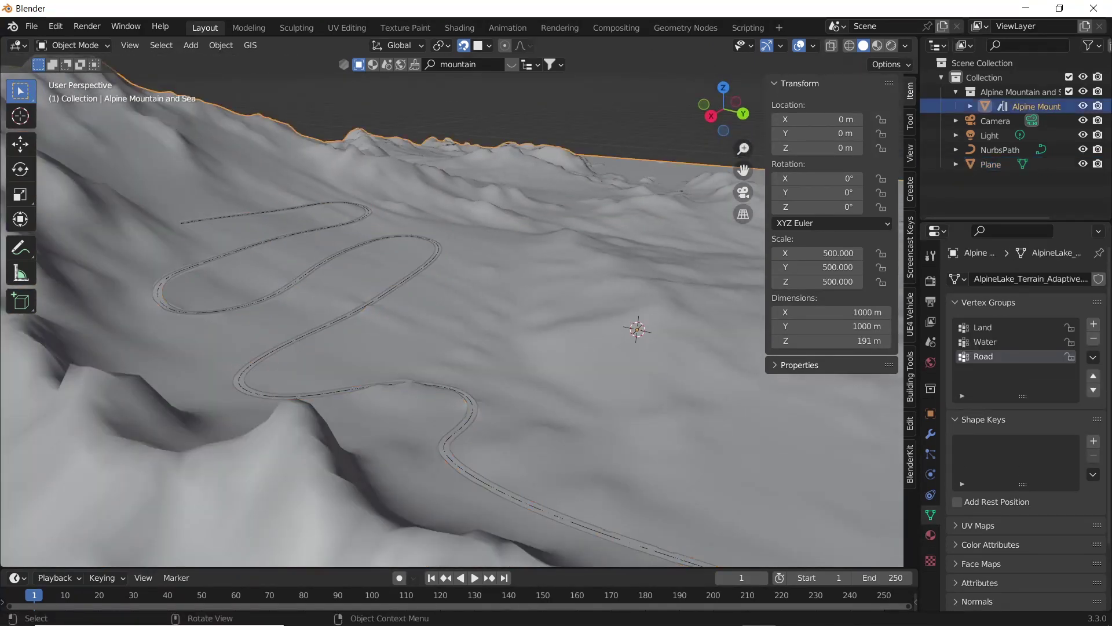
{"action": "left_click", "coordinate": [931, 433]}
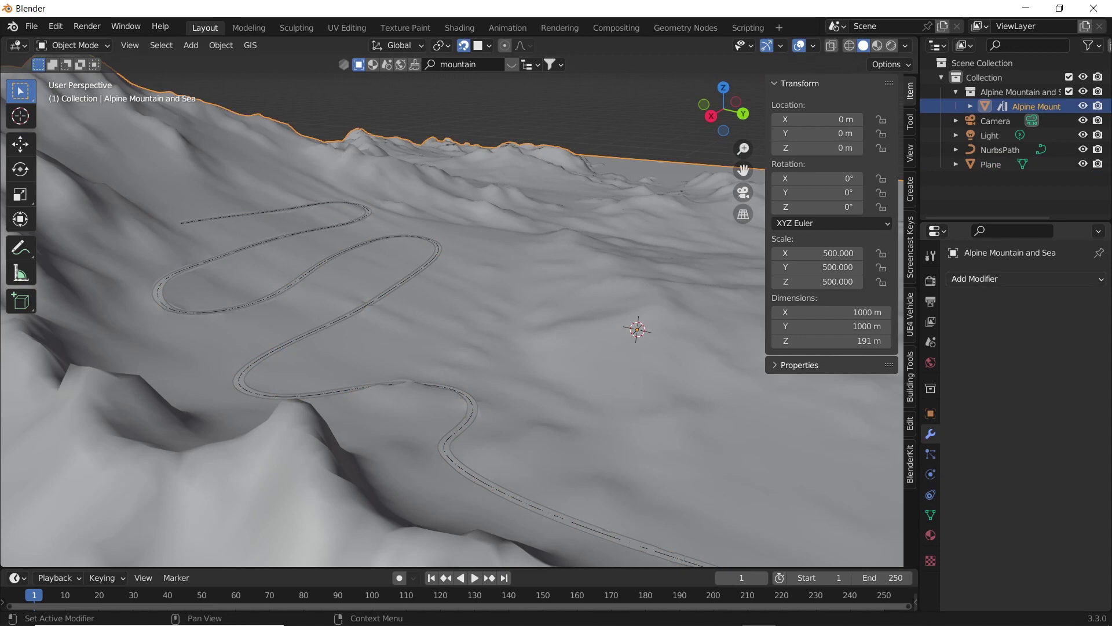
{"action": "left_click", "coordinate": [1008, 279]}
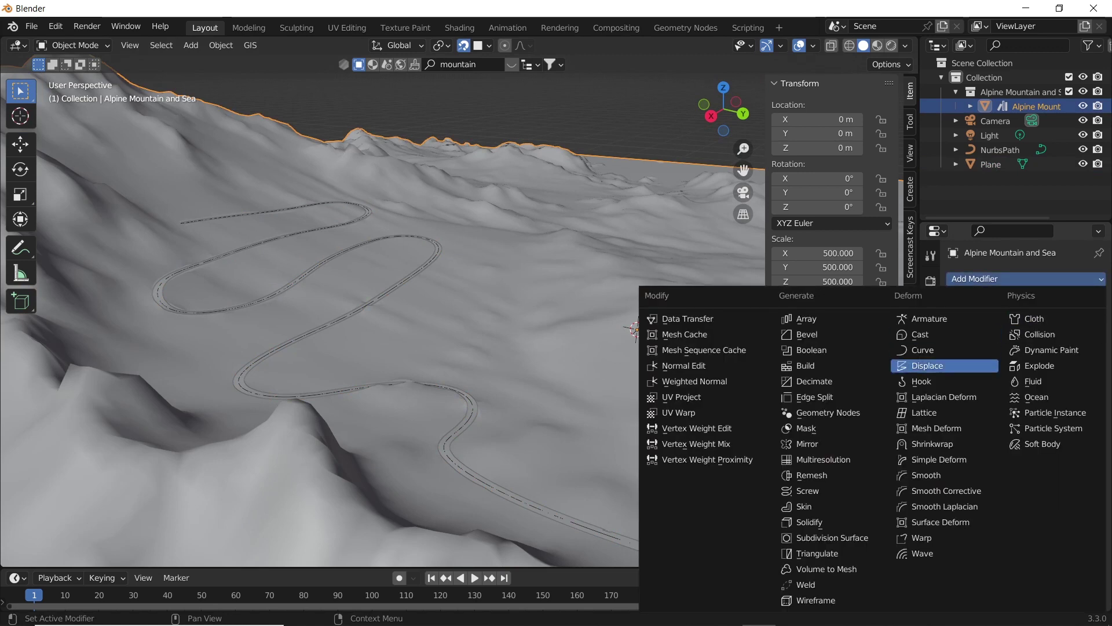
{"action": "left_click", "coordinate": [932, 444]}
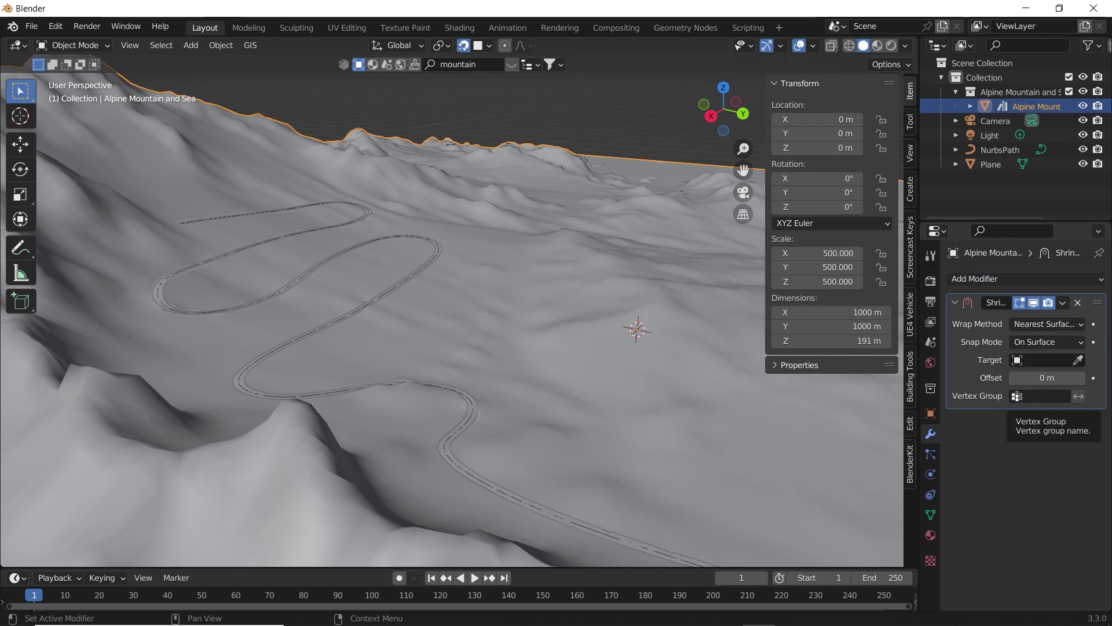
Set the Shrinkwrap modifier's vertex group to Road, its wrap method to Nearest Vertex and its target to Plane
{"action": "left_click", "coordinate": [1040, 395]}
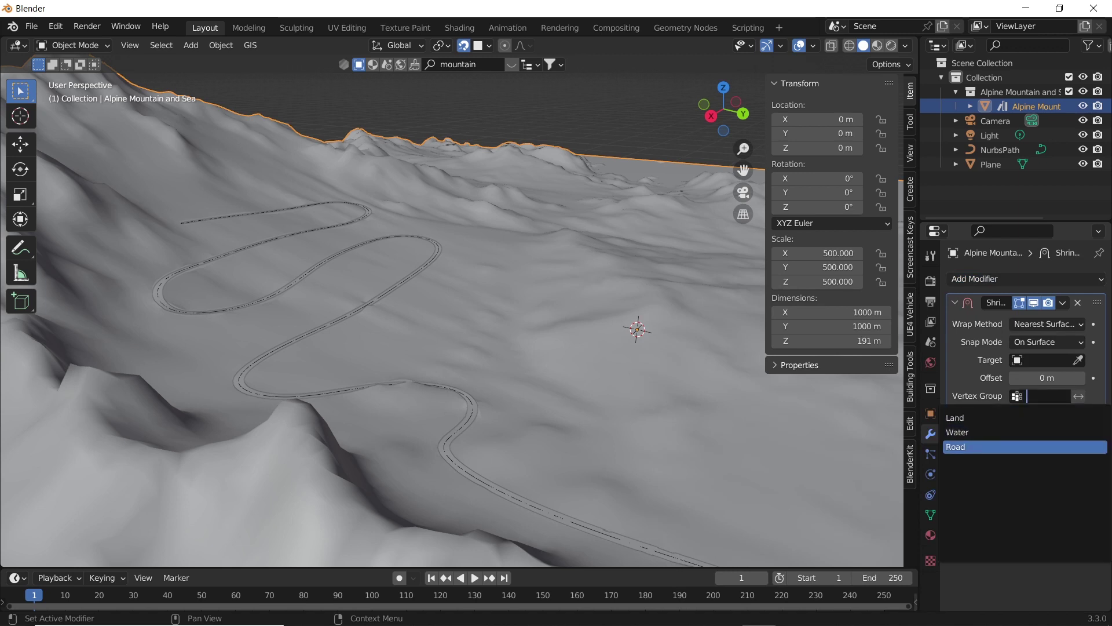
{"action": "left_click", "coordinate": [974, 447]}
{"action": "left_click", "coordinate": [1046, 323]}
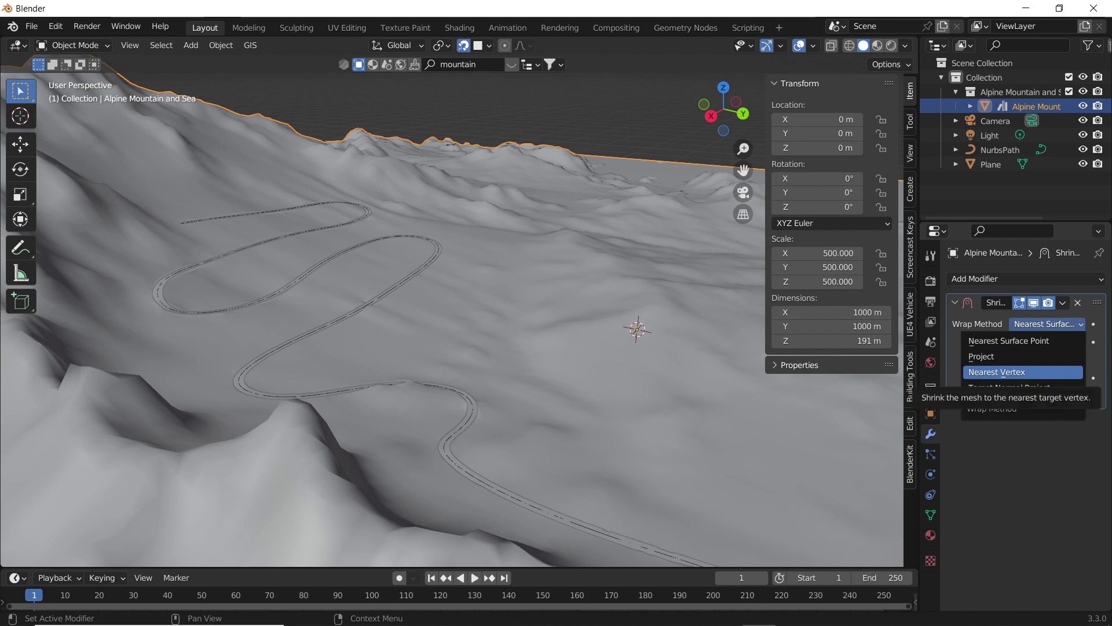
{"action": "left_click", "coordinate": [997, 372]}
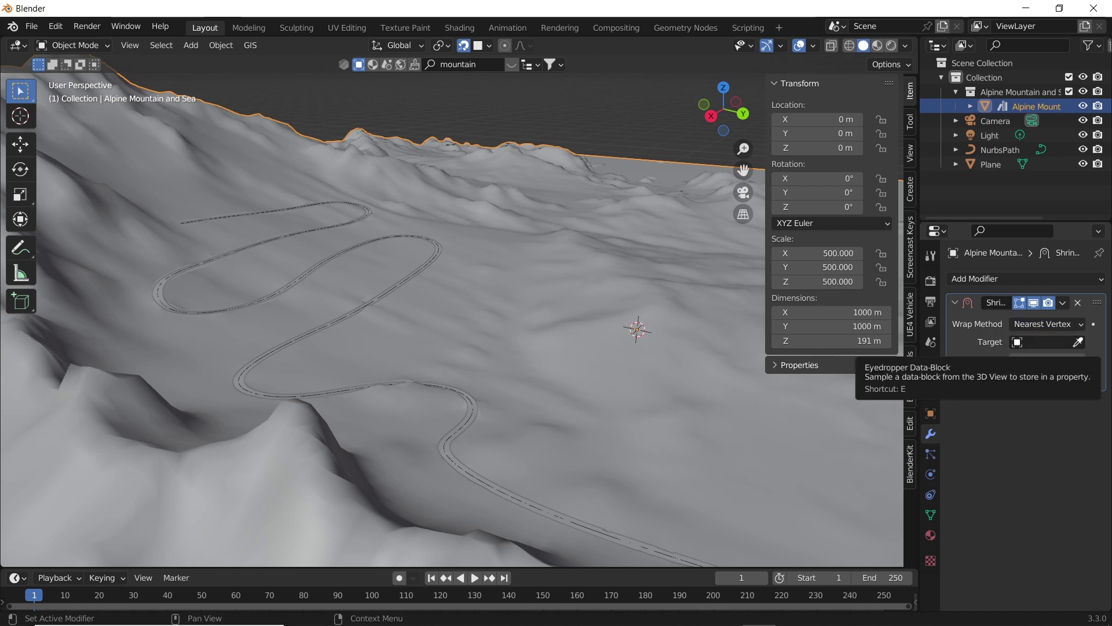
{"action": "left_click", "coordinate": [1079, 342]}
{"action": "left_click", "coordinate": [991, 164]}
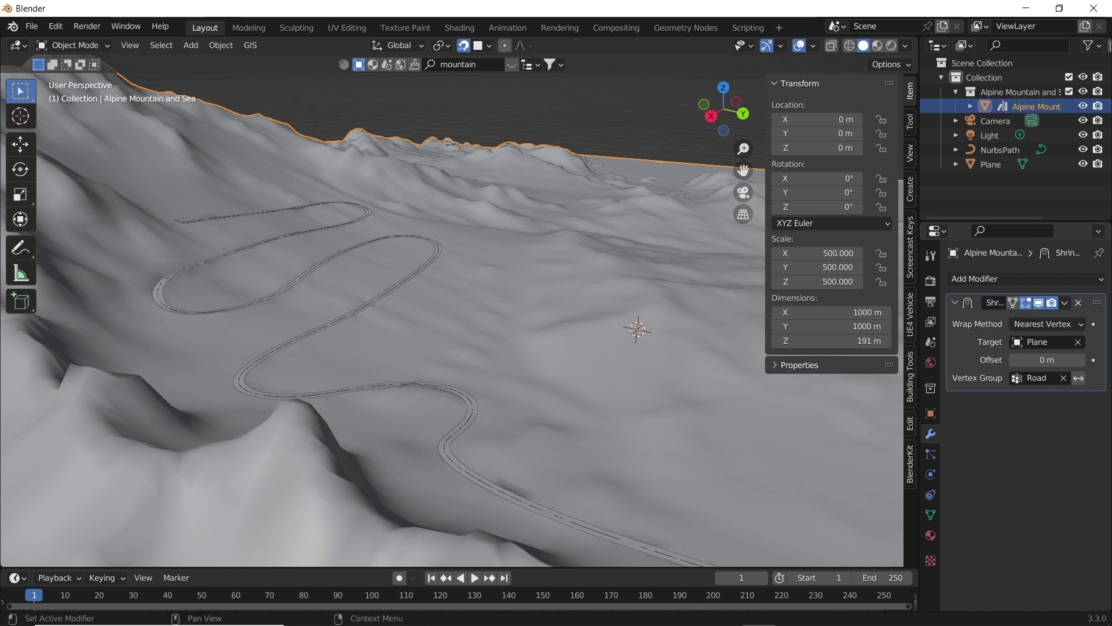
Examine how the terrain edges meet the road along its bends, from close up and from a distance
{"action": "scroll", "coordinate": [447, 458], "scroll_direction": "up", "scroll_amount": 10}
{"action": "middle_click_drag", "start_coordinate": [447, 458], "coordinate": [362, 505], "text": "shift"}
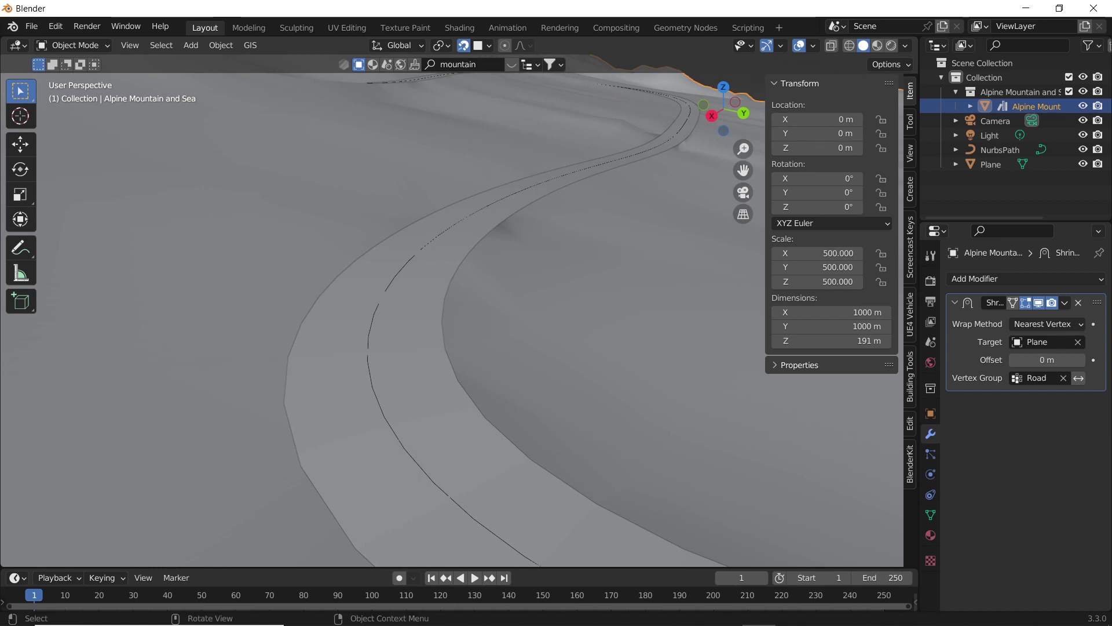
{"action": "middle_click_drag", "start_coordinate": [371, 464], "coordinate": [205, 458]}
{"action": "middle_click_drag", "start_coordinate": [370, 278], "coordinate": [324, 274]}
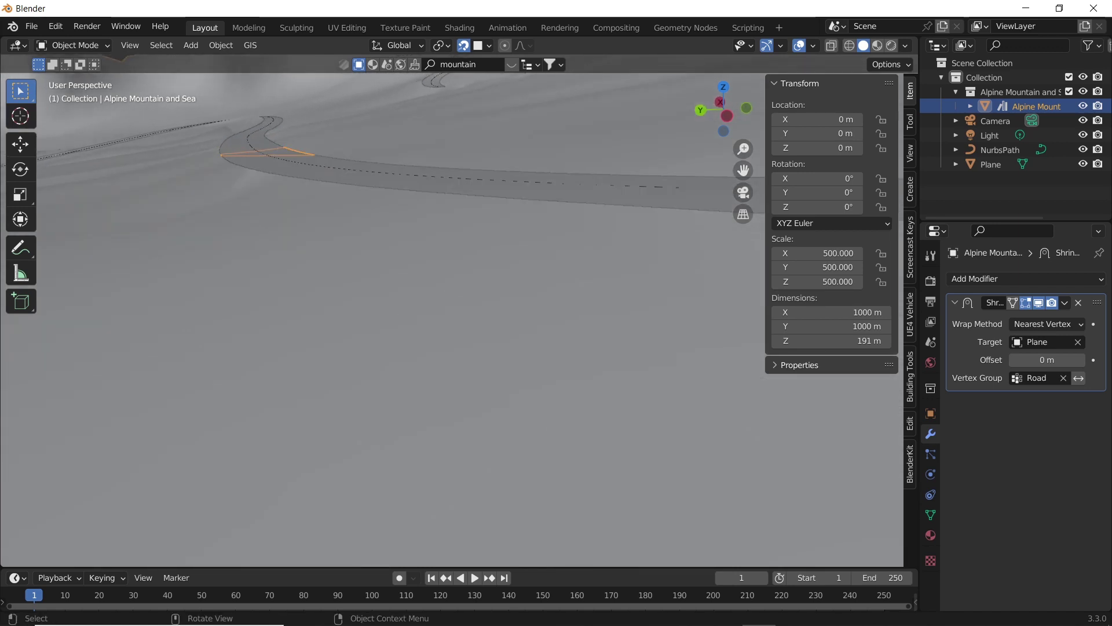
{"action": "scroll", "coordinate": [382, 313], "scroll_direction": "down", "scroll_amount": 2}
{"action": "middle_click_drag", "start_coordinate": [383, 313], "coordinate": [215, 316], "text": "shift"}
{"action": "scroll", "coordinate": [215, 316], "scroll_direction": "up", "scroll_amount": 1}
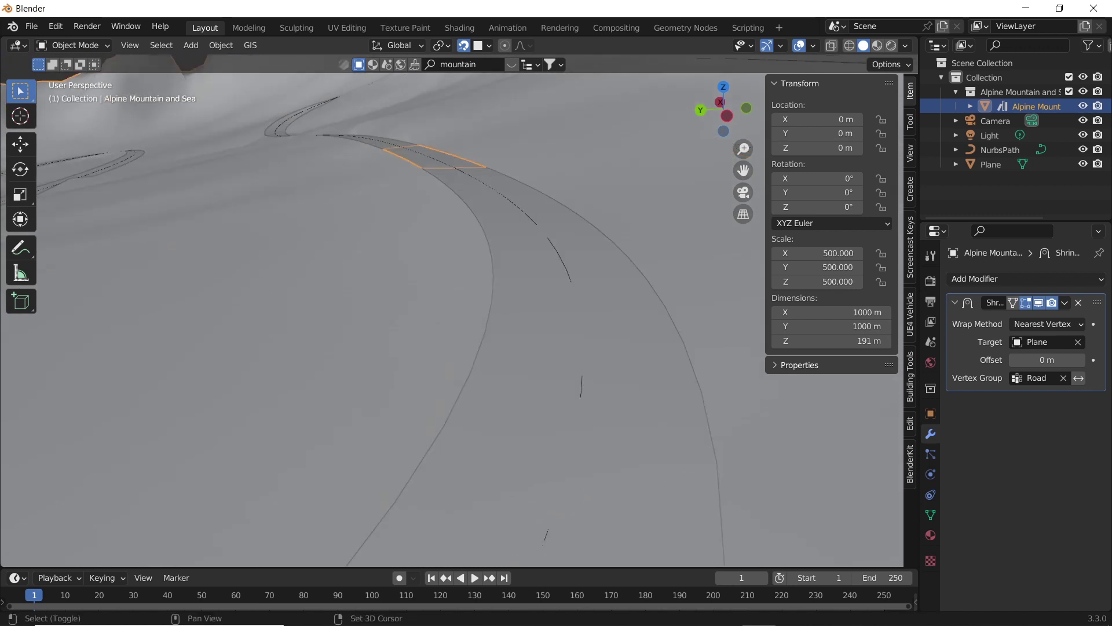
{"action": "middle_click_drag", "start_coordinate": [347, 348], "coordinate": [415, 264], "text": "shift"}
{"action": "scroll", "coordinate": [452, 318], "scroll_direction": "down", "scroll_amount": 10}
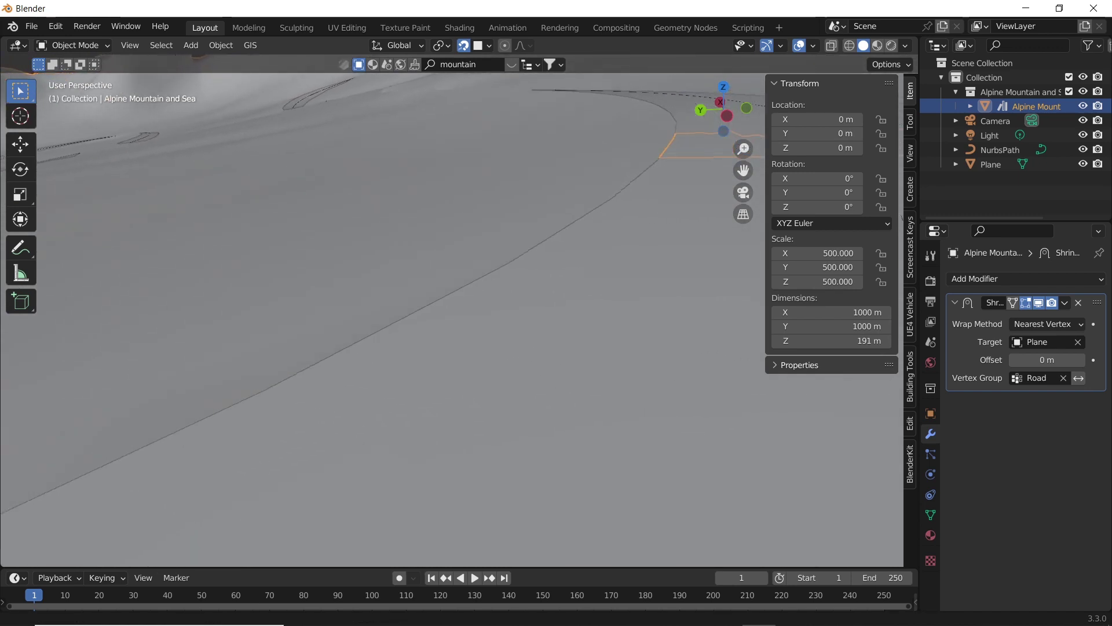
{"action": "scroll", "coordinate": [452, 318], "scroll_direction": "down", "scroll_amount": 15}
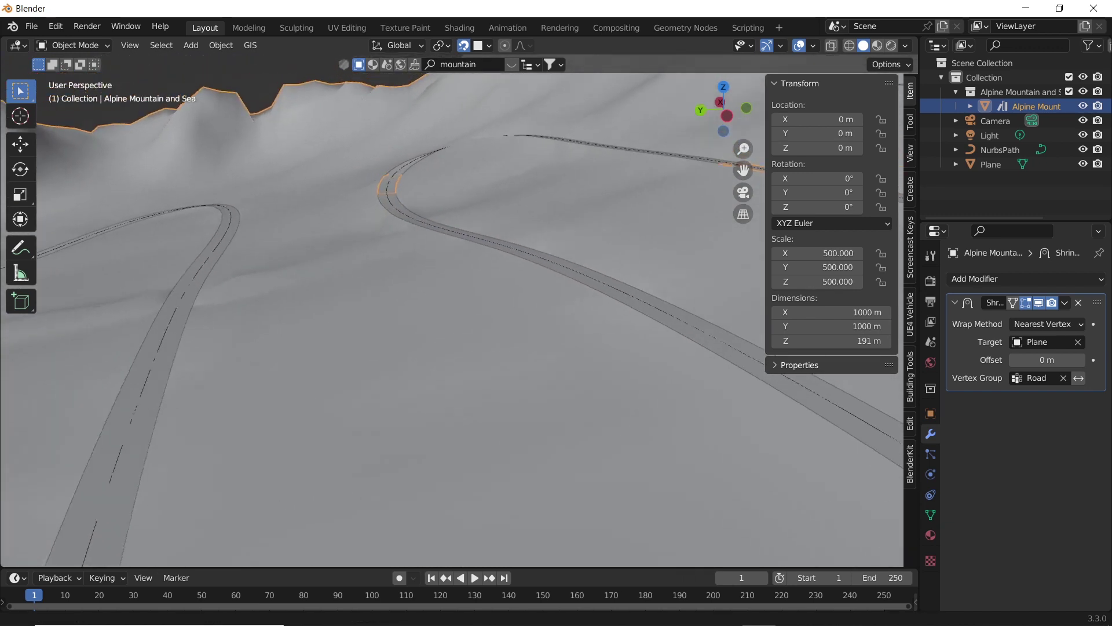
{"action": "middle_click_drag", "start_coordinate": [406, 301], "coordinate": [616, 307]}
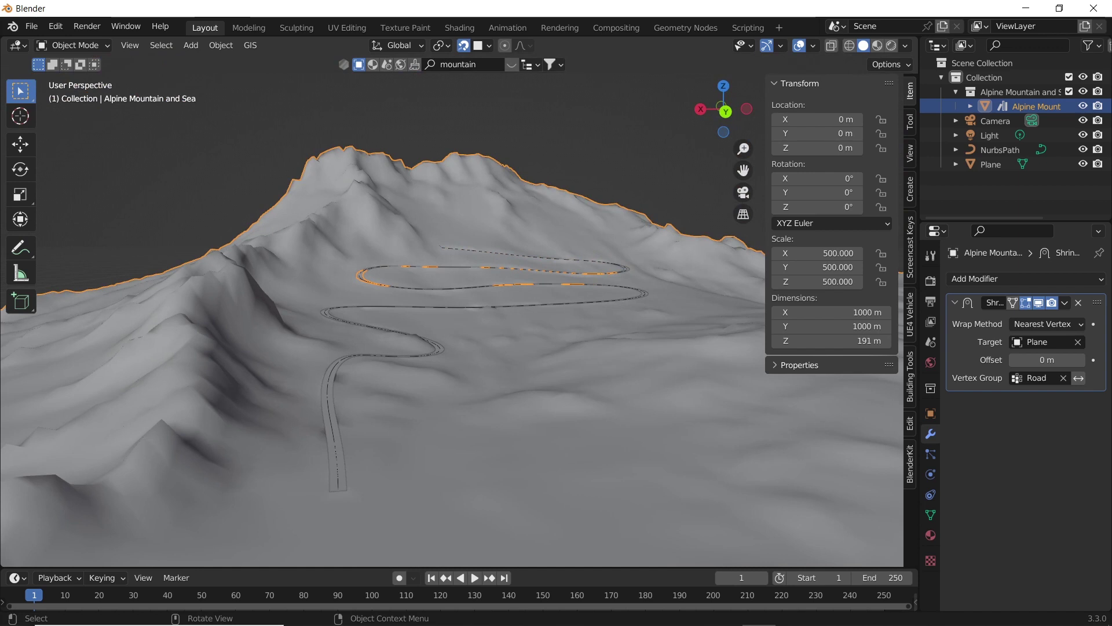
Open Plane in the UV Editing workspace and assign the existing Material with the Lines.jpeg image texture as Base Color
{"action": "left_click", "coordinate": [336, 441]}
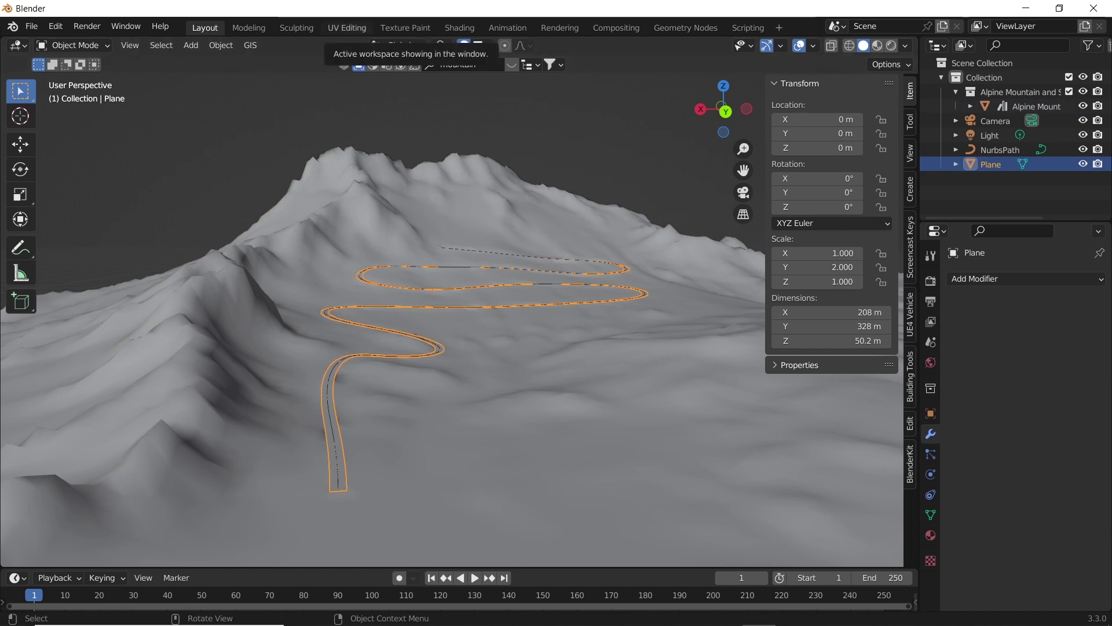
{"action": "left_click", "coordinate": [347, 28]}
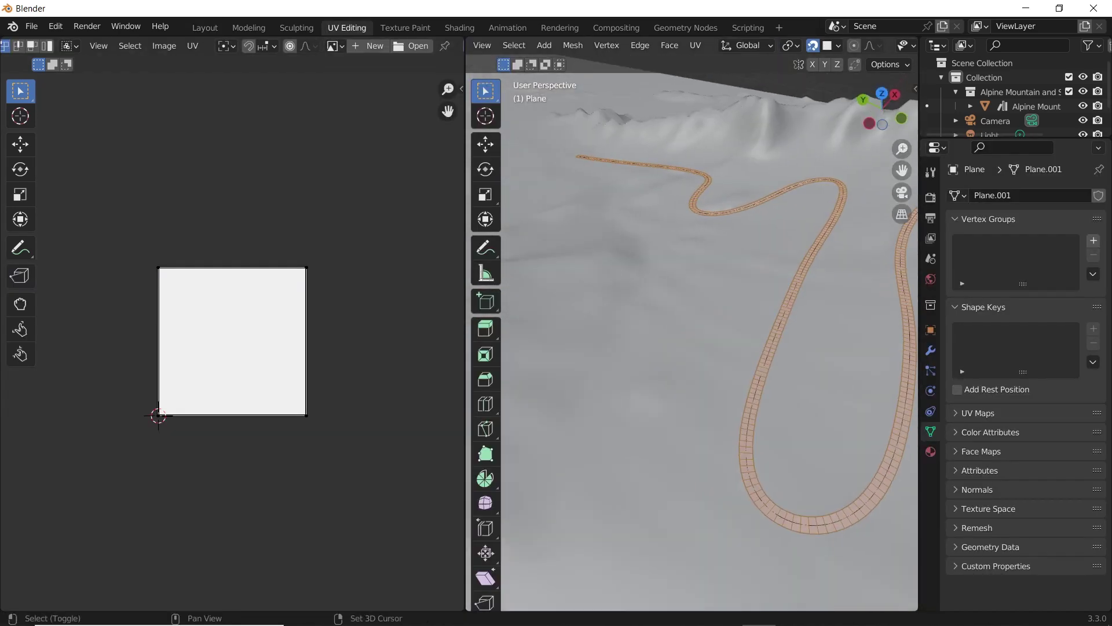
{"action": "left_click", "coordinate": [930, 452]}
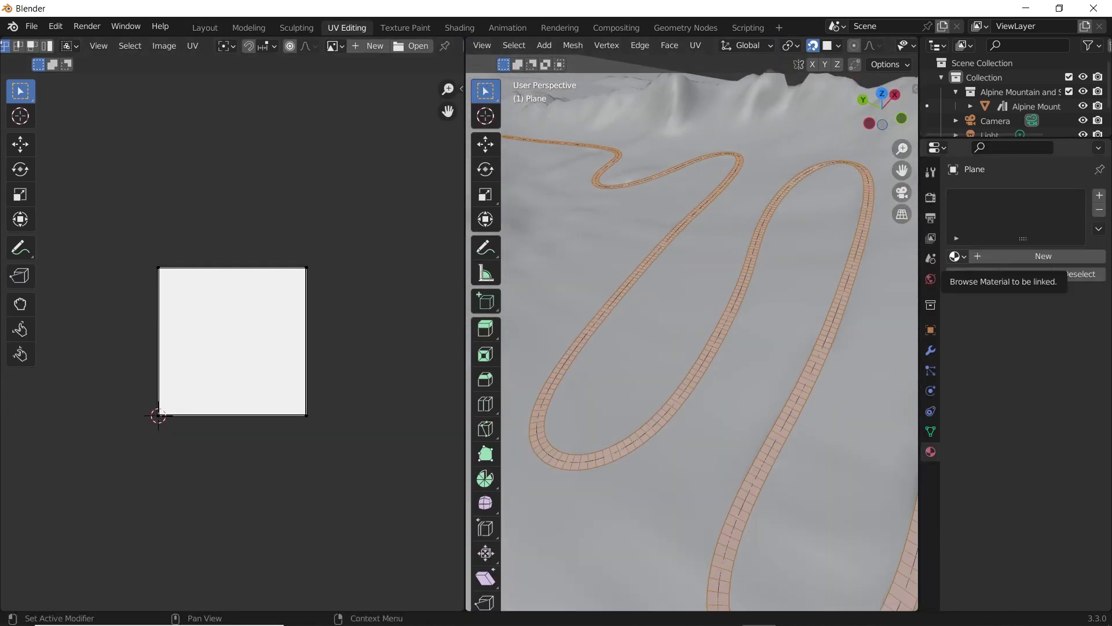
{"action": "left_click", "coordinate": [959, 254]}
{"action": "left_click", "coordinate": [823, 306]}
{"action": "left_click", "coordinate": [1016, 425]}
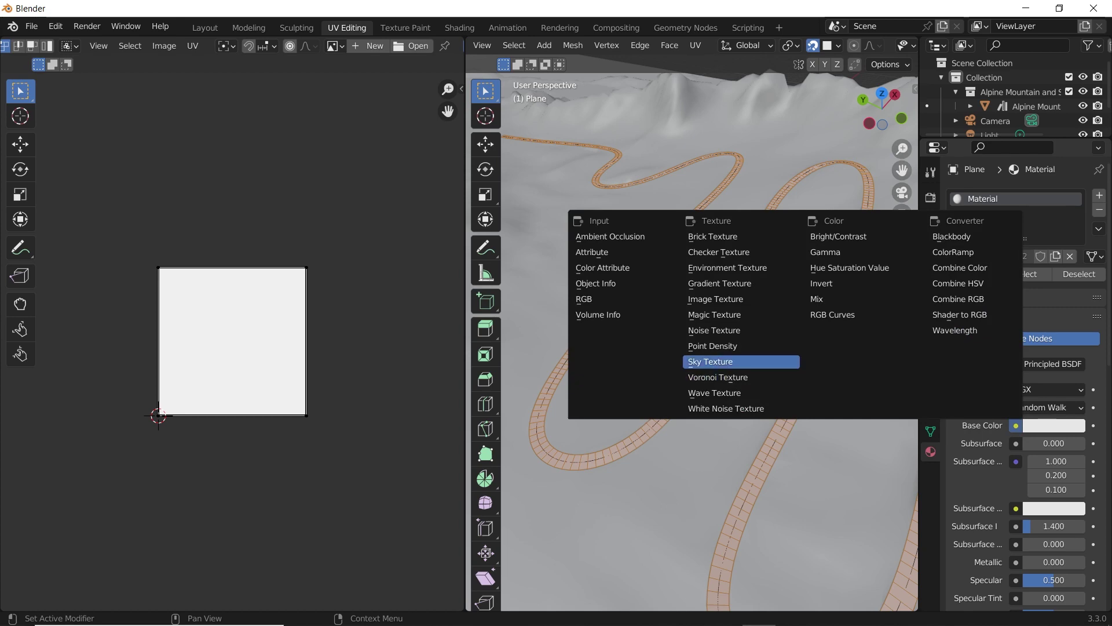
{"action": "left_click", "coordinate": [742, 299]}
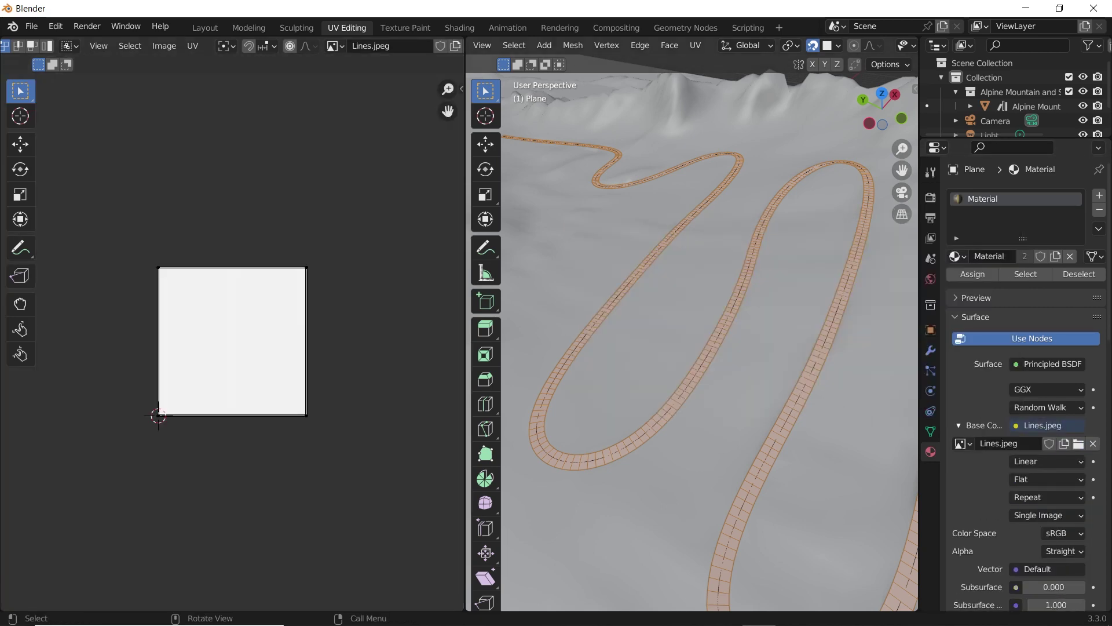
Unwrap all faces of the road mesh with the standard Unwrap method
{"action": "key", "text": "u"}
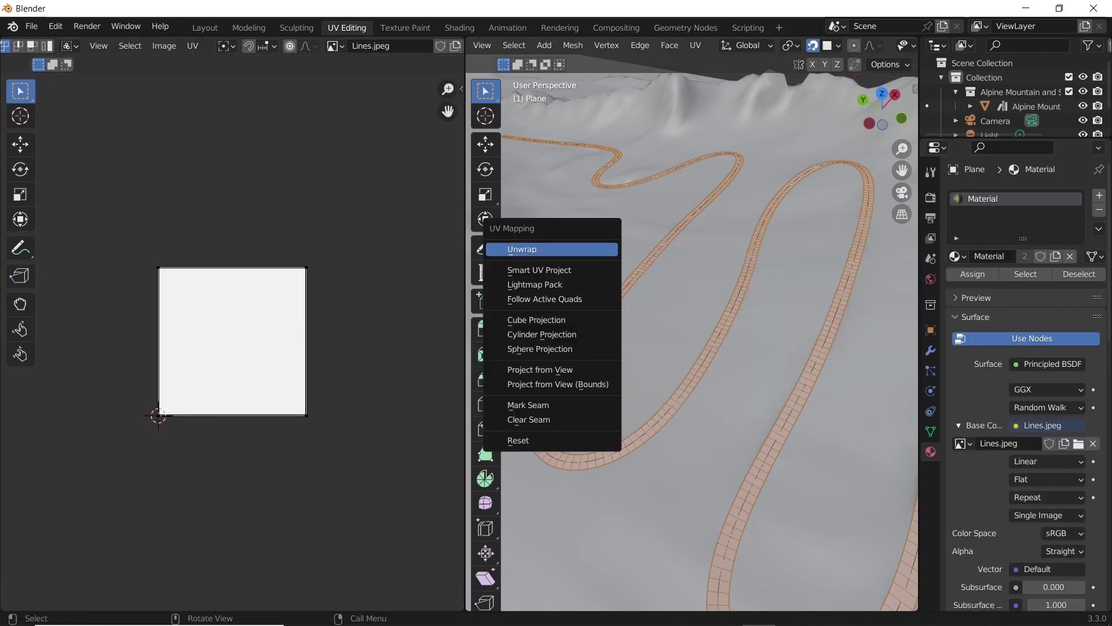
{"action": "left_click", "coordinate": [521, 248]}
{"action": "scroll", "coordinate": [232, 333], "scroll_direction": "up", "scroll_amount": 6}
Make the side edges of one road quad vertical in the UV layout by scaling each to 0 along X
{"action": "key", "text": "2"}
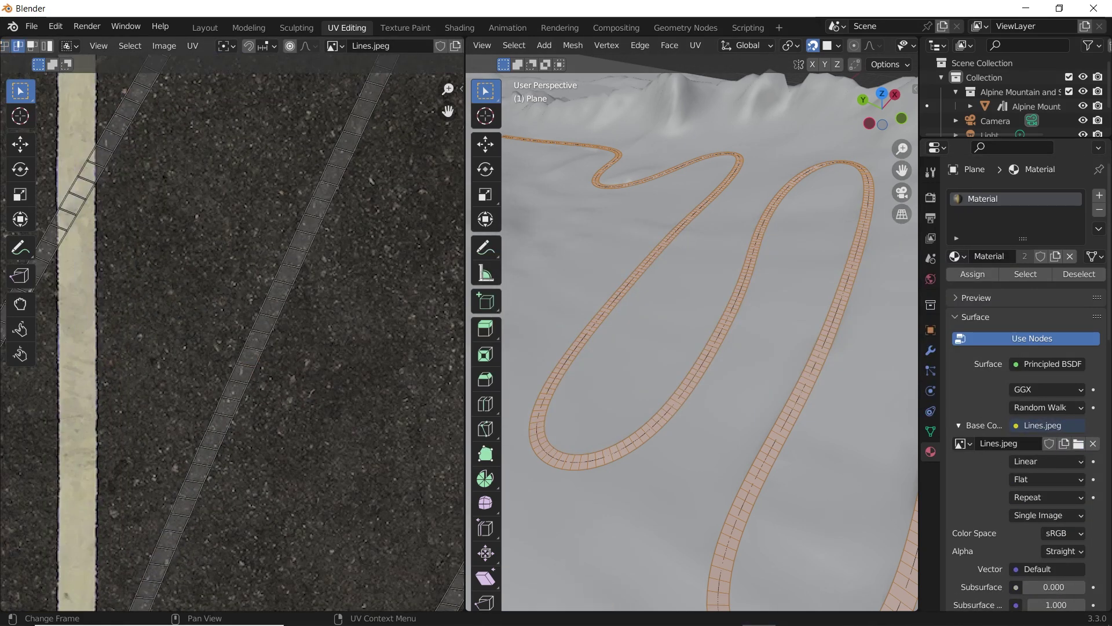
{"action": "key", "text": "s"}
{"action": "key", "text": "x"}
{"action": "key", "text": "0"}
{"action": "key", "text": "Return"}
{"action": "left_click", "coordinate": [219, 404]}
{"action": "key", "text": "s"}
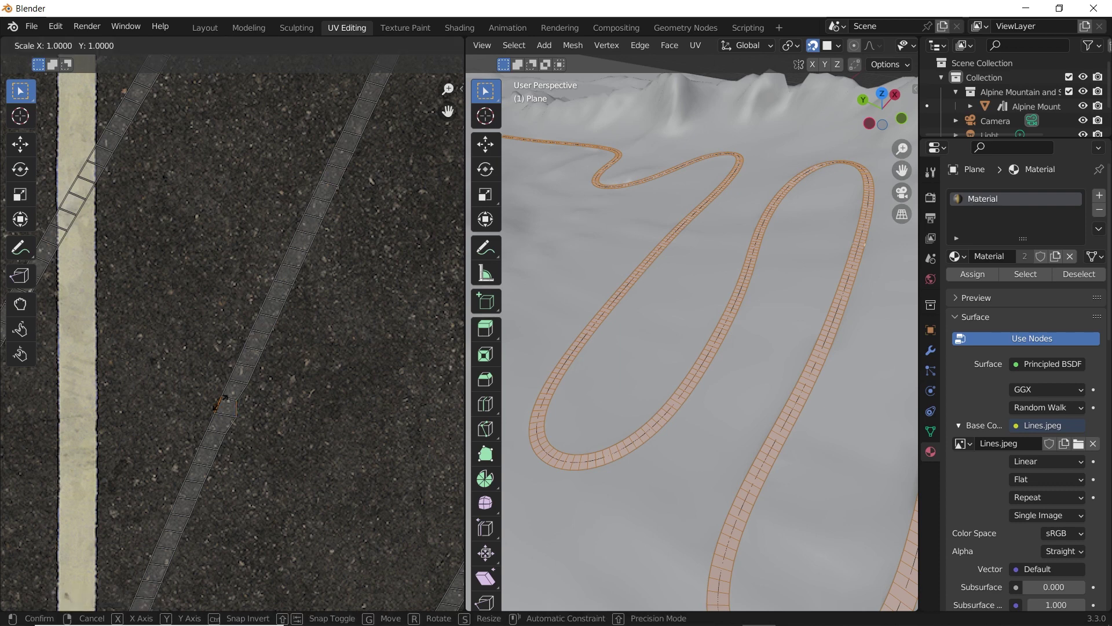
{"action": "key", "text": "x"}
{"action": "key", "text": "0"}
{"action": "key", "text": "Return"}
Make the same UV quad's upper and lower edges horizontal by scaling each to 0 along Y
{"action": "left_click", "coordinate": [227, 399]}
{"action": "key", "text": "s"}
{"action": "key", "text": "y"}
{"action": "key", "text": "0"}
{"action": "key", "text": "Return"}
{"action": "left_click", "coordinate": [228, 414]}
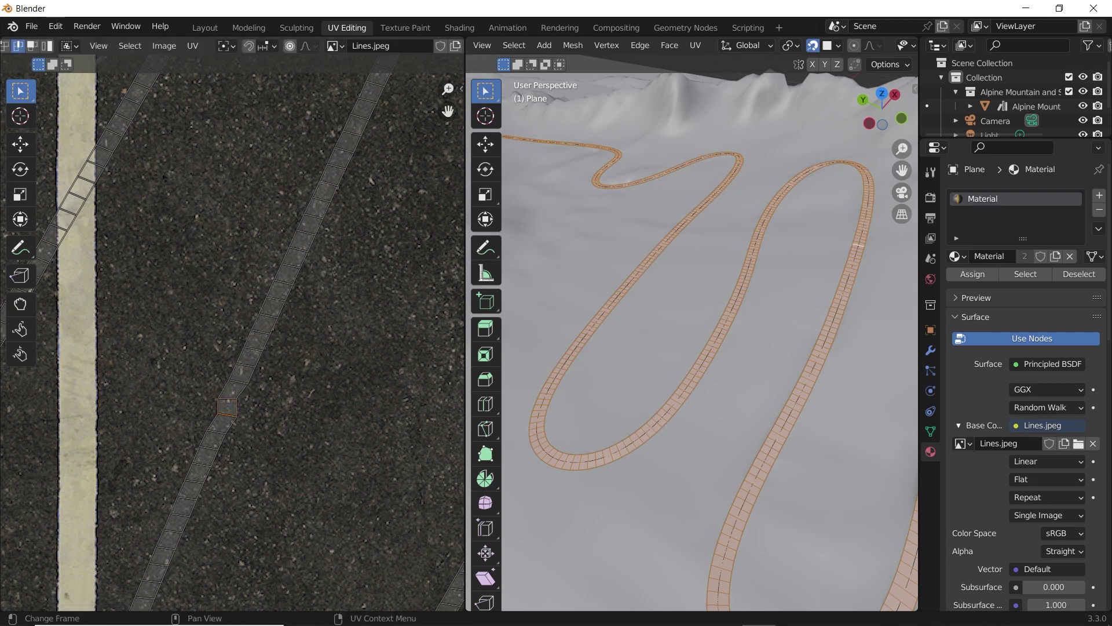
{"action": "key", "text": "s"}
{"action": "key", "text": "y"}
{"action": "key", "text": "0"}
{"action": "key", "text": "Return"}
Unwrap the whole road mesh with Follow Active Quads, using the squared quad as the active face
{"action": "key", "text": "a"}
{"action": "key", "text": "u"}
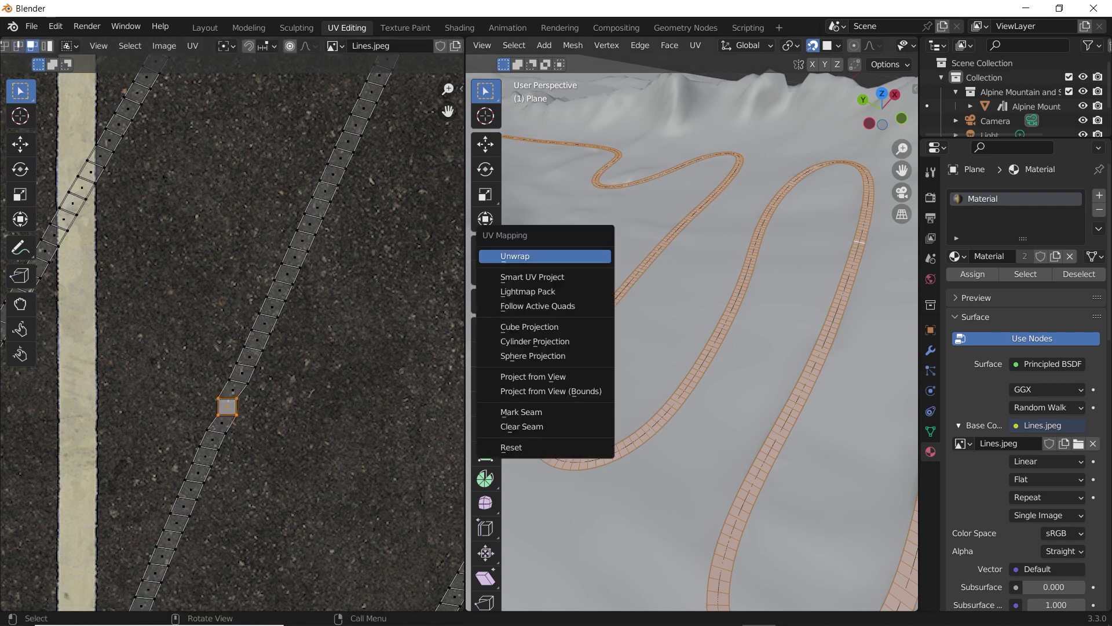
{"action": "left_click", "coordinate": [545, 303]}
{"action": "left_click", "coordinate": [575, 352]}
Scale up the straight UV strip until its width covers most of the road texture's width
{"action": "scroll", "coordinate": [232, 356], "scroll_direction": "down", "scroll_amount": 4}
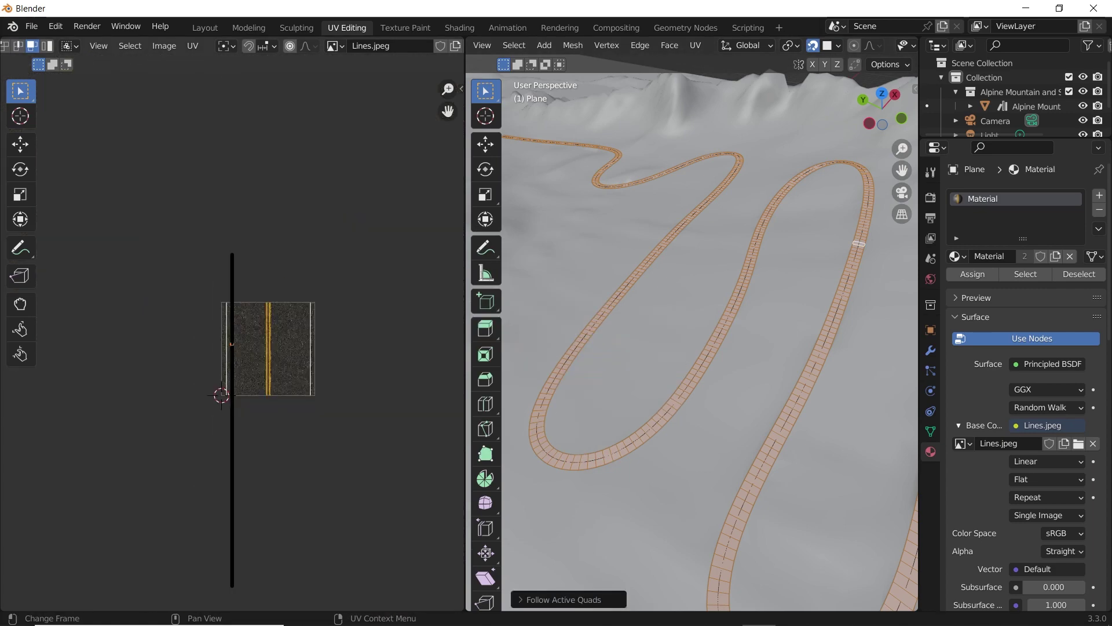
{"action": "key", "text": "s"}
{"action": "left_click", "coordinate": [318, 361]}
{"action": "scroll", "coordinate": [318, 361], "scroll_direction": "up", "scroll_amount": 3}
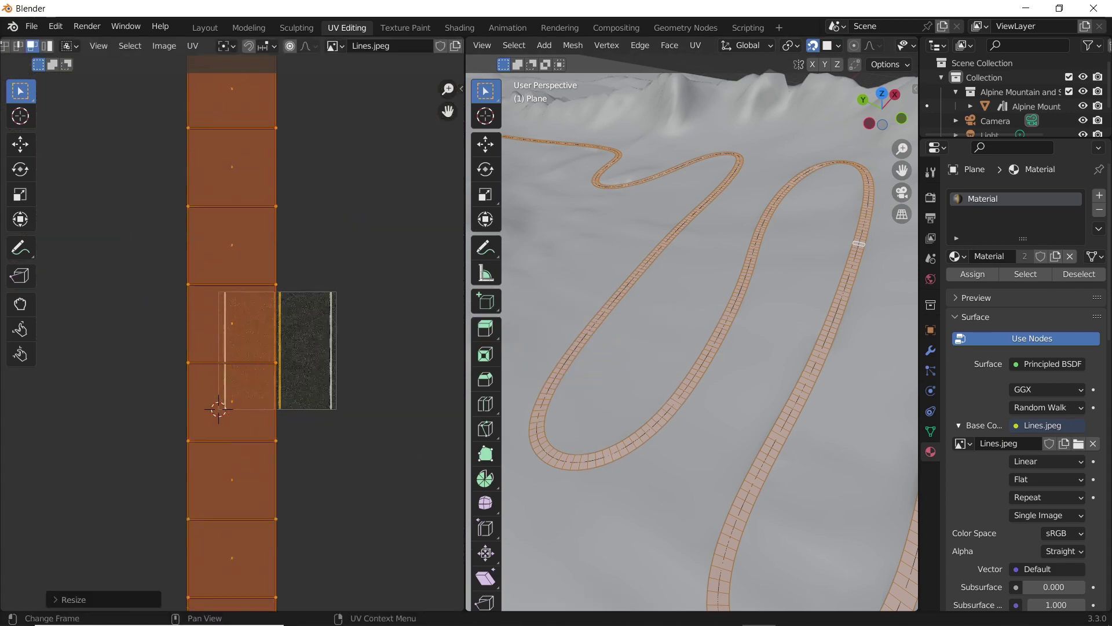
Centre the UV strip on the road texture along X and scale it up about 1.3 times to span the texture's full width
{"action": "key", "text": "g"}
{"action": "key", "text": "x"}
{"action": "left_click", "coordinate": [393, 361]}
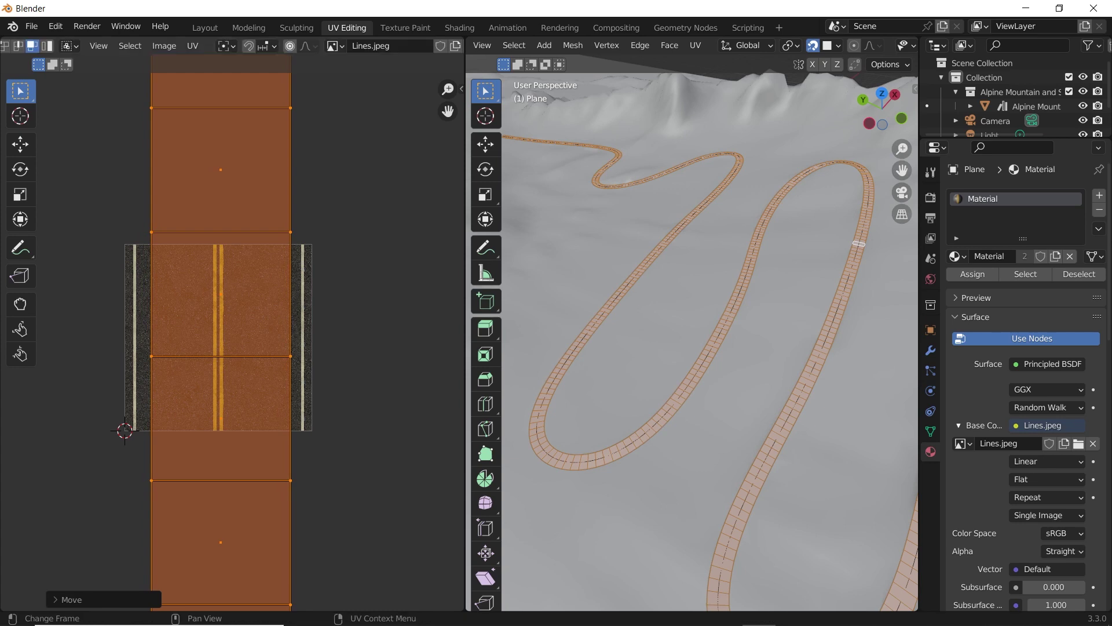
{"action": "key", "text": "g"}
{"action": "key", "text": "x"}
{"action": "key", "text": "Return"}
{"action": "key", "text": "s"}
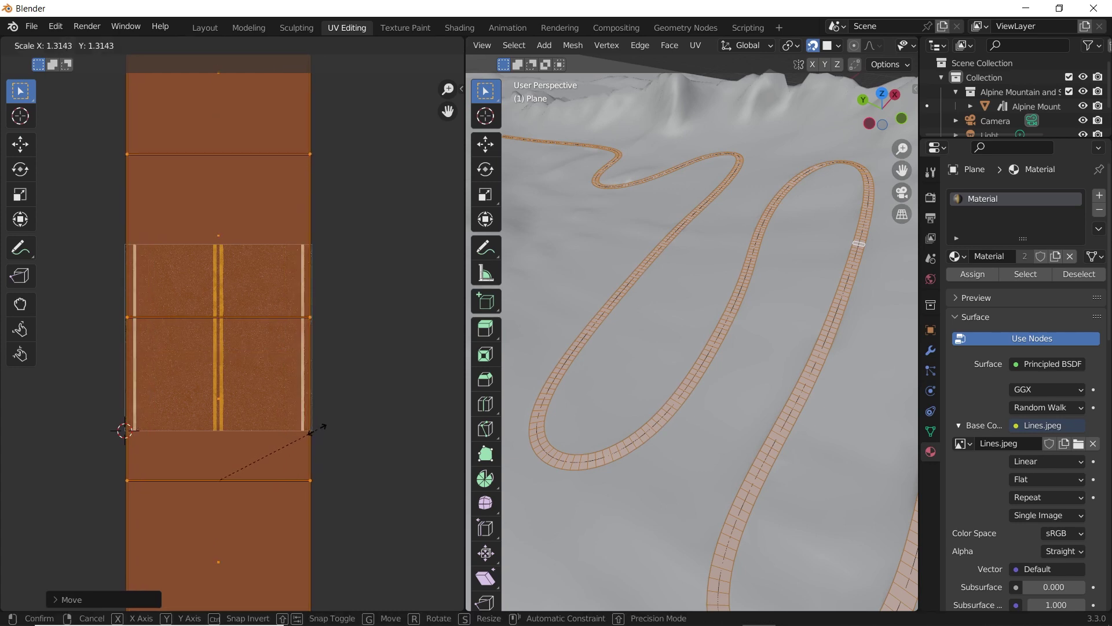
{"action": "key", "text": "Return"}
Show the scene in Material Preview shading in the Layout workspace and examine the textured road up close
{"action": "scroll", "coordinate": [695, 342], "scroll_direction": "up", "scroll_amount": 3}
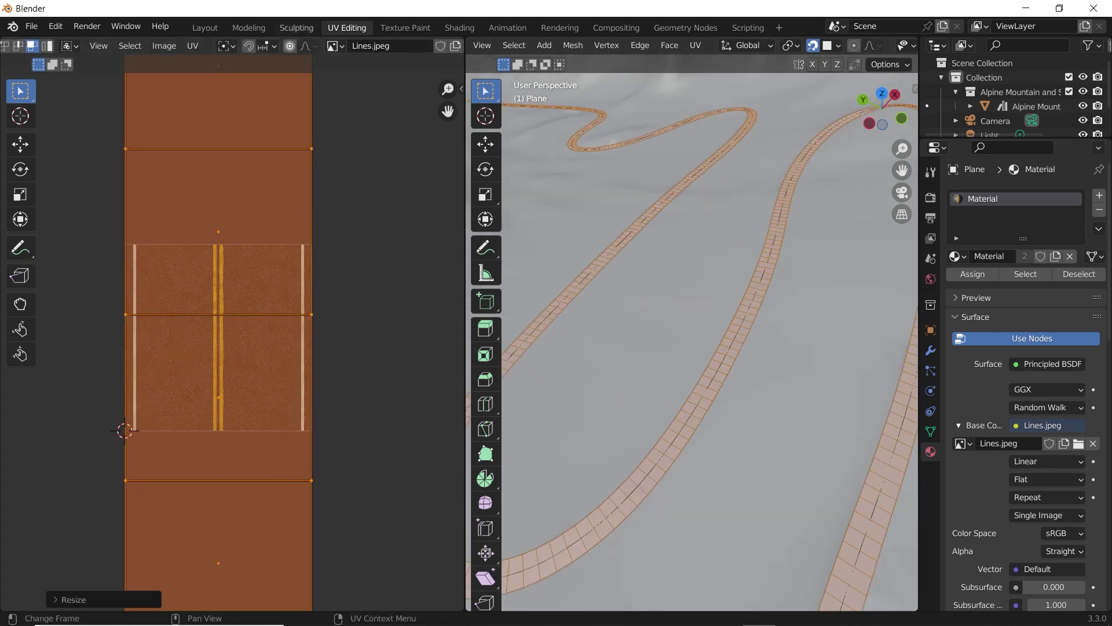
{"action": "left_click", "coordinate": [205, 28]}
{"action": "middle_click_drag", "start_coordinate": [475, 324], "coordinate": [468, 338]}
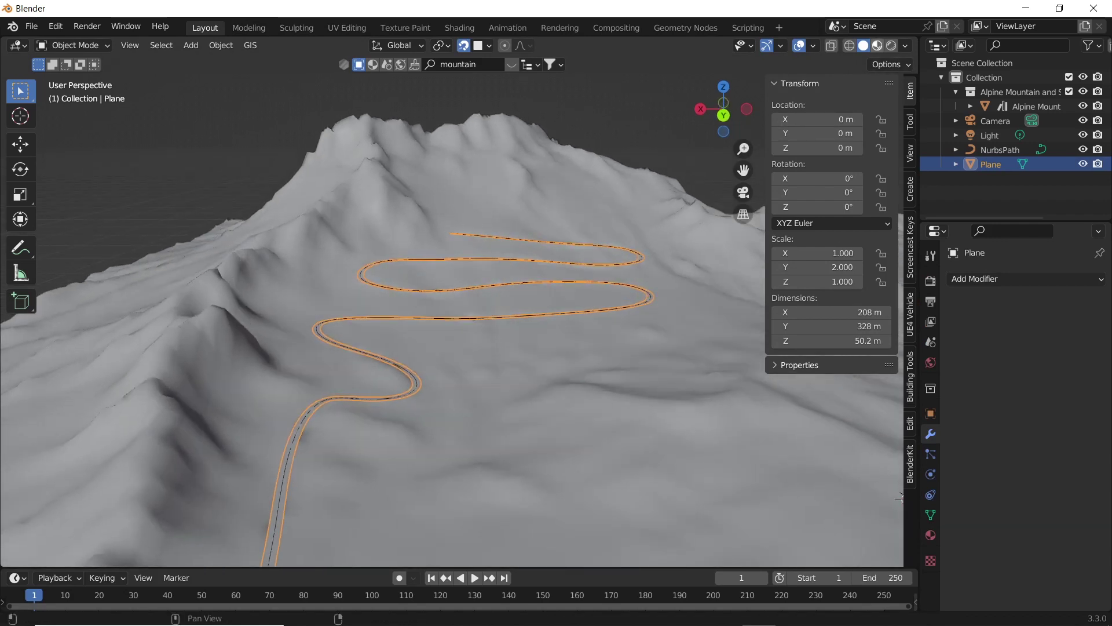
{"action": "left_click", "coordinate": [878, 45]}
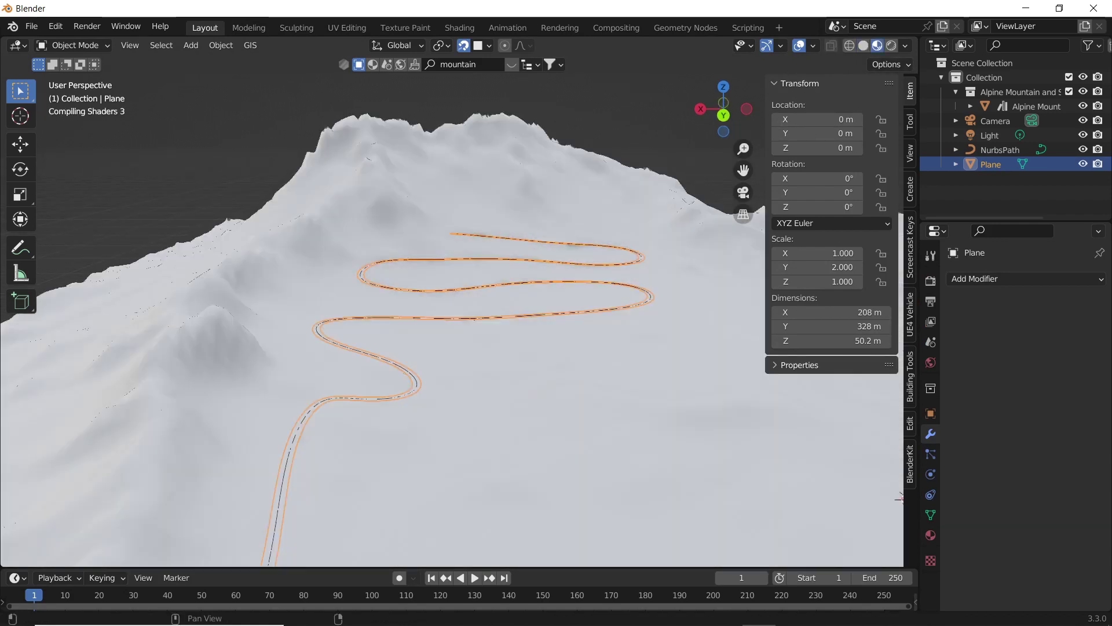
{"action": "scroll", "coordinate": [899, 498], "scroll_direction": "up", "scroll_amount": 5}
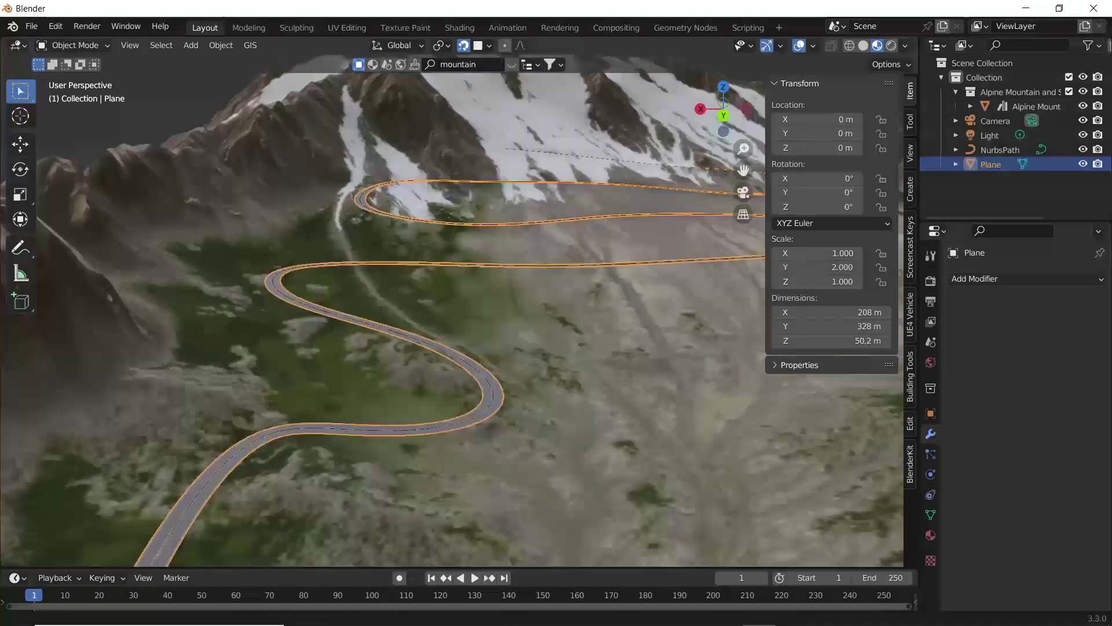
{"action": "middle_click_drag", "start_coordinate": [371, 440], "coordinate": [400, 496], "text": "shift"}
{"action": "scroll", "coordinate": [331, 486], "scroll_direction": "up", "scroll_amount": 5}
{"action": "middle_click_drag", "start_coordinate": [510, 203], "coordinate": [265, 440], "text": "shift"}
{"action": "scroll", "coordinate": [232, 463], "scroll_direction": "up", "scroll_amount": 2}
{"action": "middle_click_drag", "start_coordinate": [264, 441], "coordinate": [259, 442]}
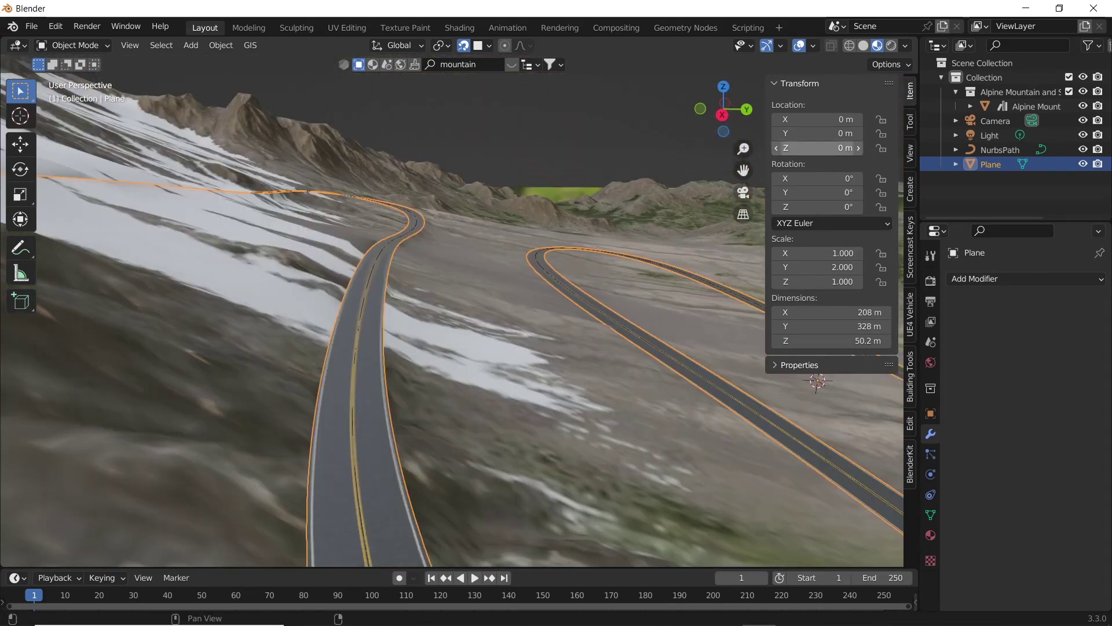
Lower the road plane by setting its Z location to -1.5 m and check how it sits in the terrain
{"action": "left_click", "coordinate": [817, 148]}
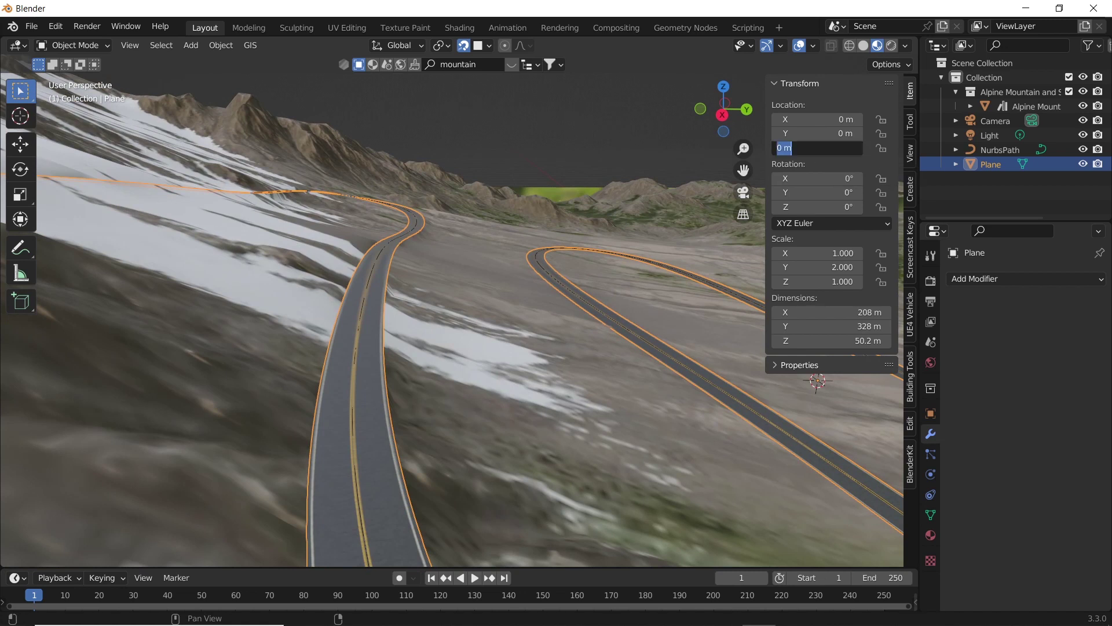
{"action": "key", "text": "BackSpace"}
{"action": "type", "text": "-1.5"}
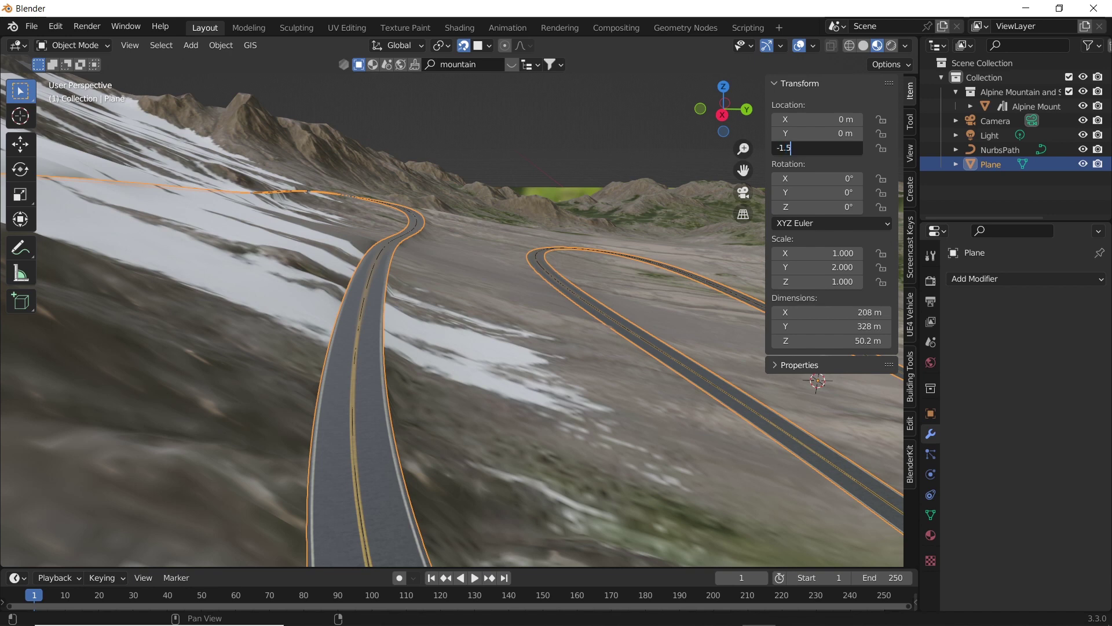
{"action": "key", "text": "Return"}
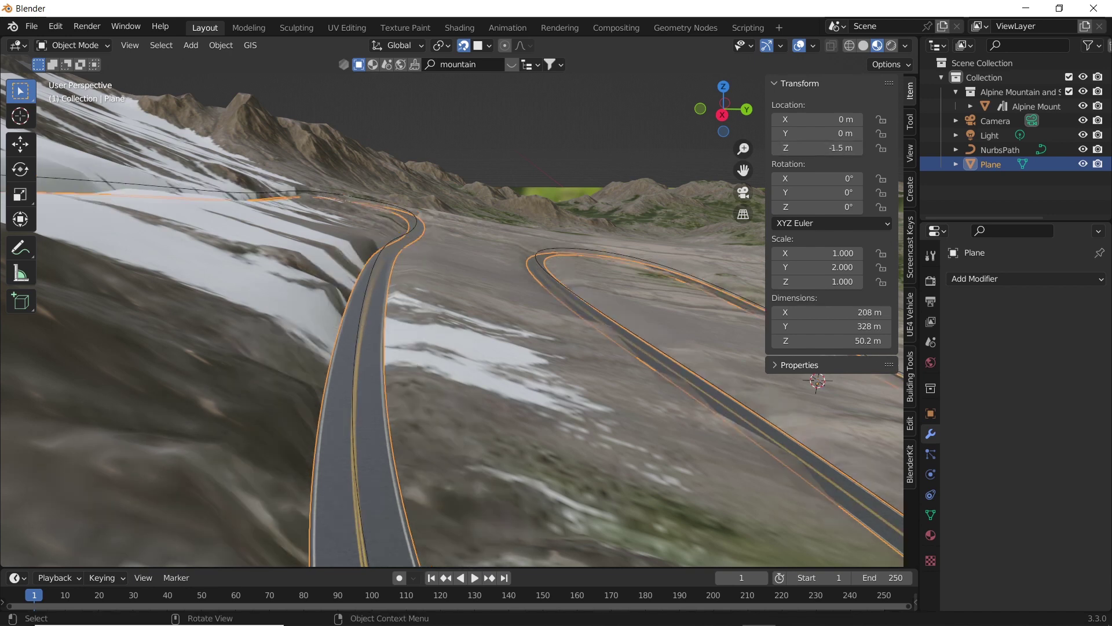
{"action": "mouse_move", "coordinate": [463, 324]}
{"action": "middle_mouse_down"}
{"action": "mouse_move", "coordinate": [436, 316]}
{"action": "mouse_move", "coordinate": [445, 319]}
{"action": "middle_mouse_up"}
{"action": "middle_click_drag", "start_coordinate": [383, 305], "coordinate": [368, 302]}
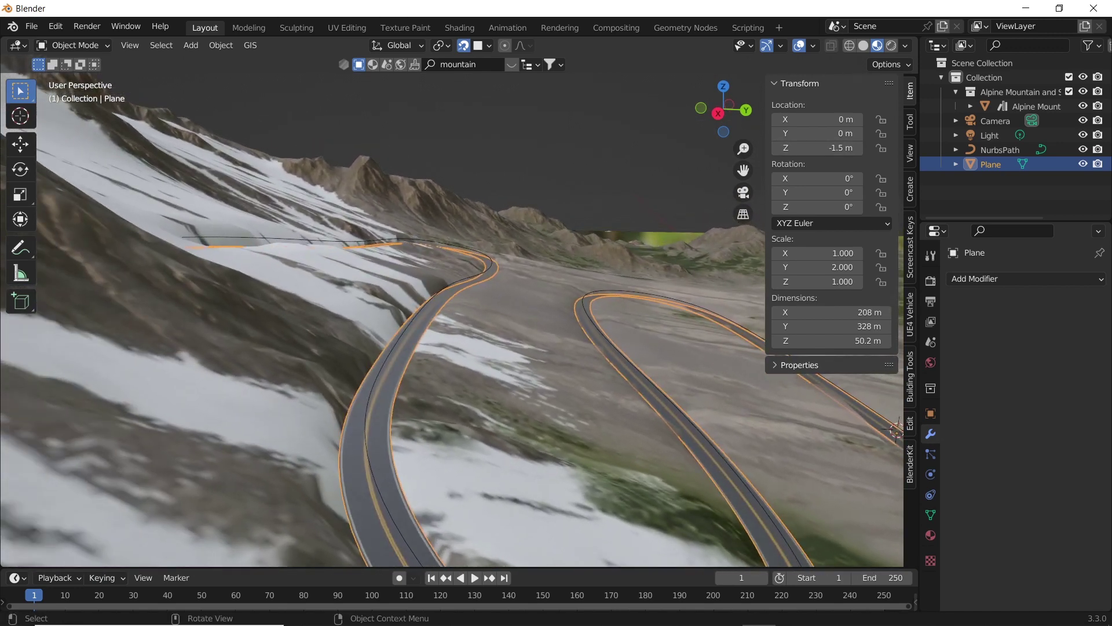
Deselect everything and hide the NurbsPath curve in the viewport
{"action": "key", "text": "alt+a"}
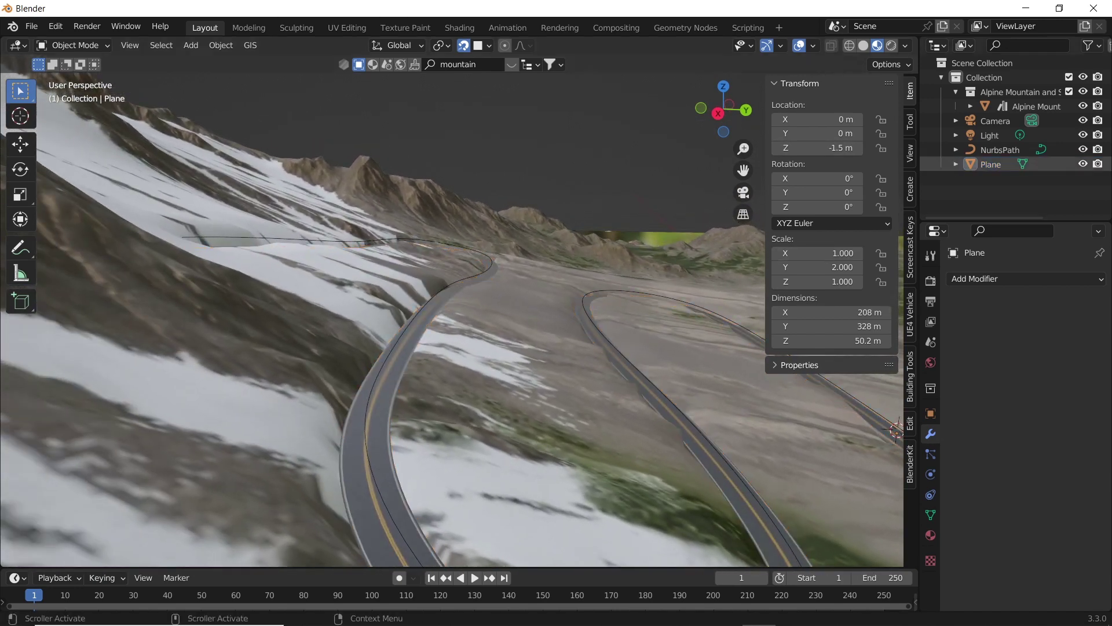
{"action": "left_click", "coordinate": [1084, 150]}
{"action": "scroll", "coordinate": [452, 310], "scroll_direction": "up", "scroll_amount": 3}
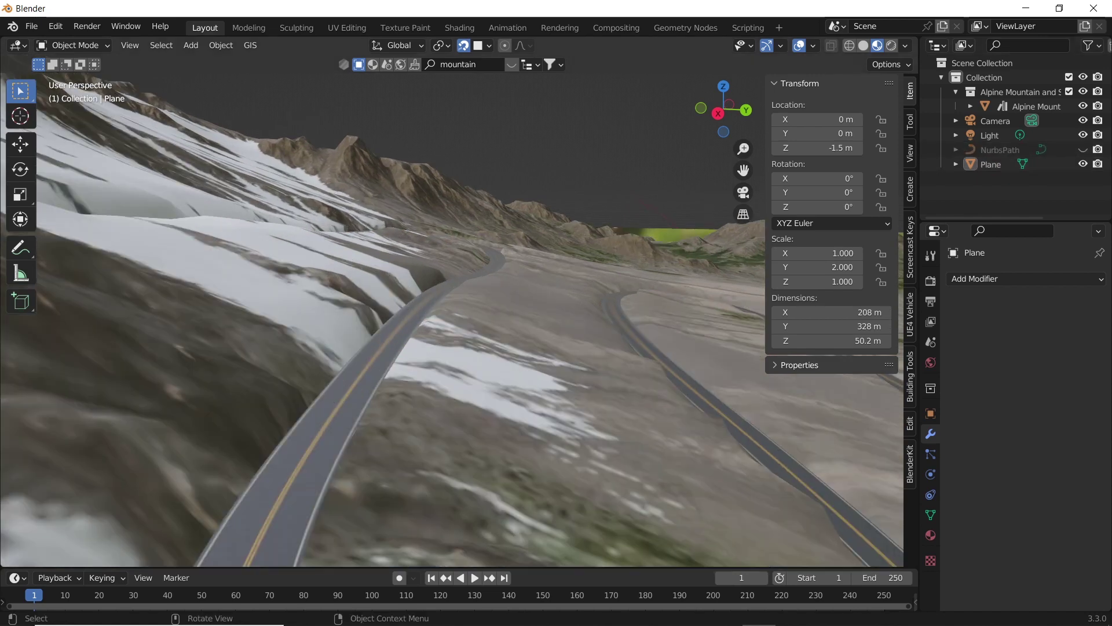